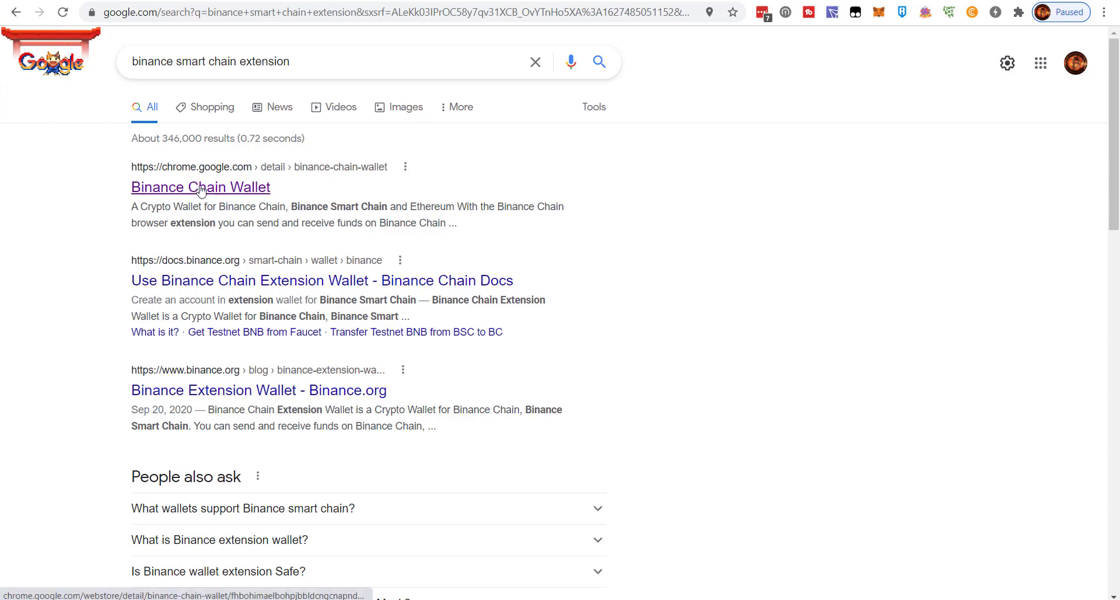
Add the Binance Chain Wallet extension to Chrome from its Web Store listing.
left_click(199, 184)
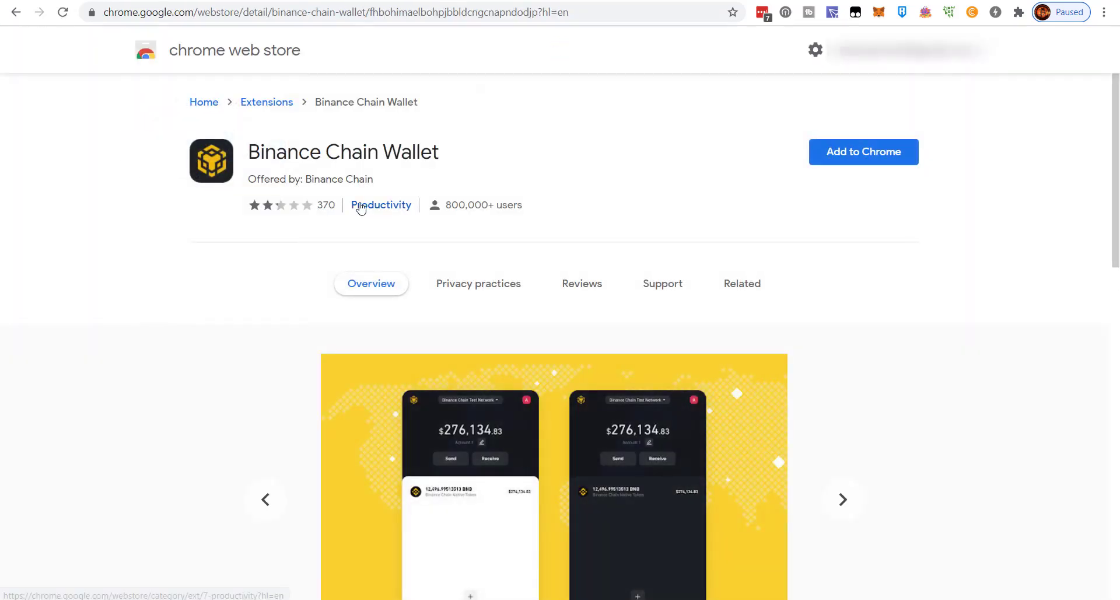
left_click(867, 163)
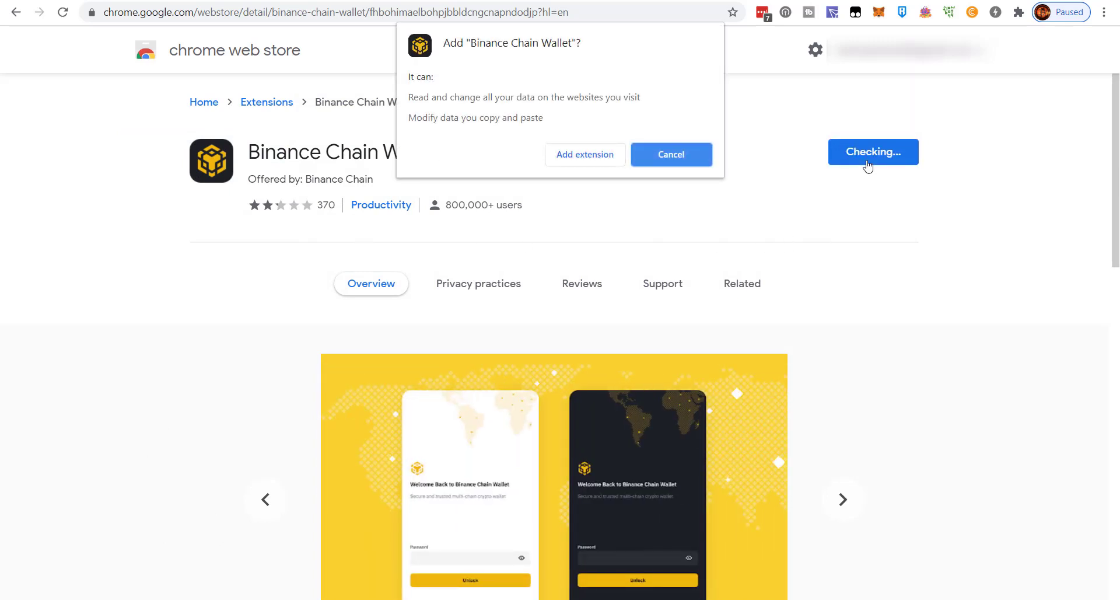
left_click(581, 162)
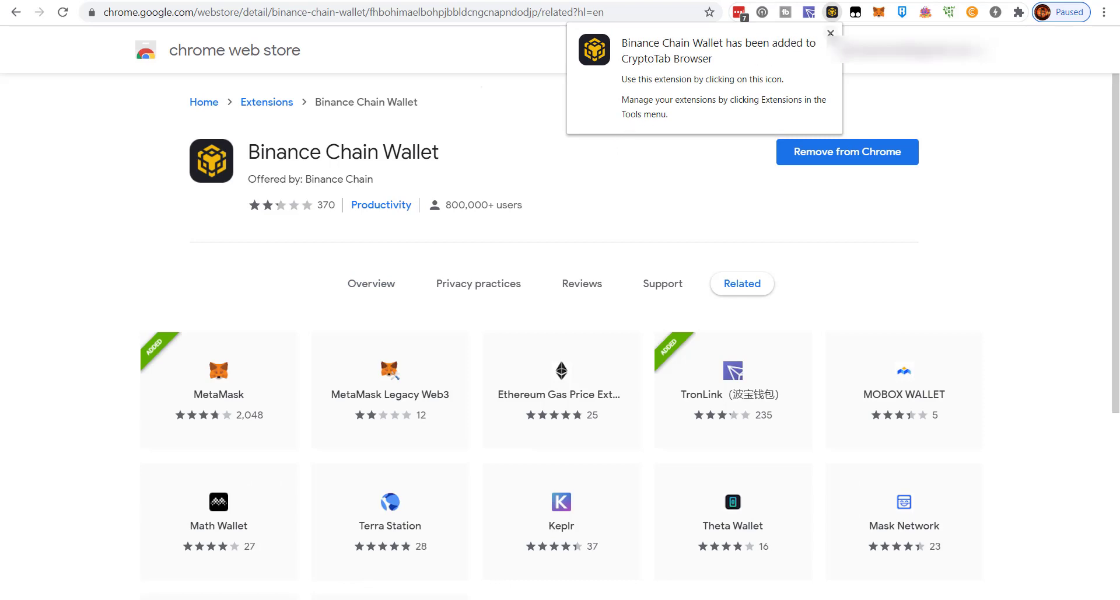
Pin Binance Chain Wallet from the Extensions menu and open its popup from the toolbar.
left_click(830, 33)
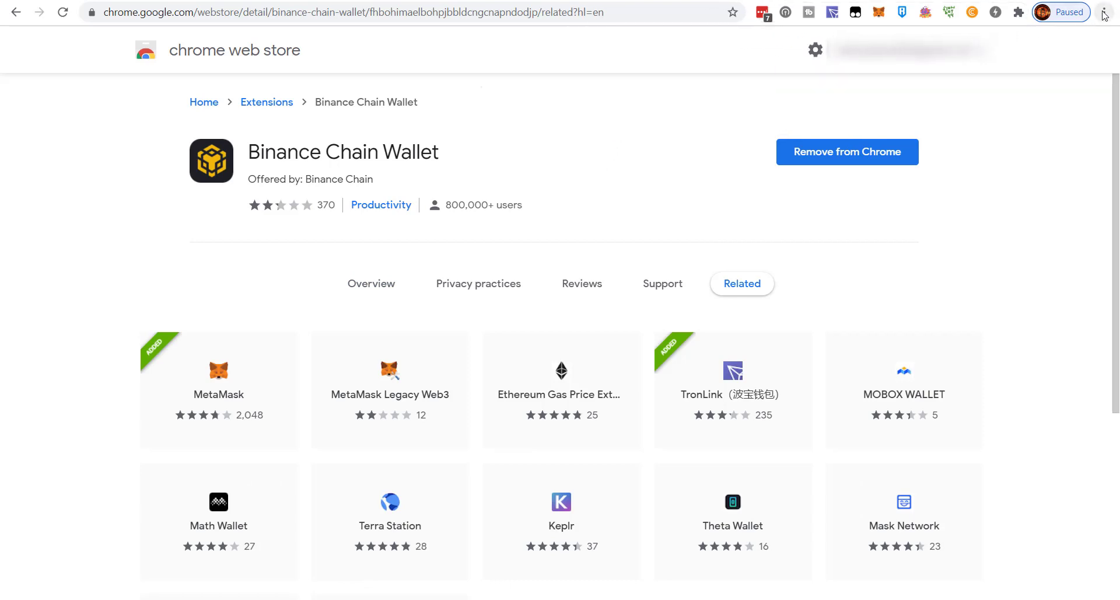
left_click(1018, 13)
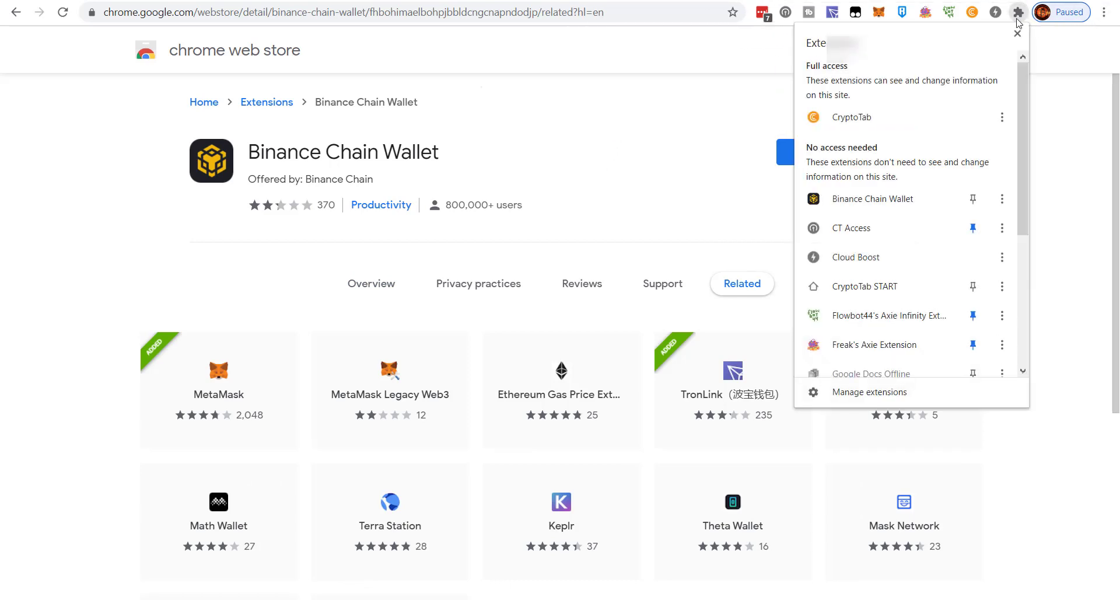
left_click(973, 199)
left_click(659, 194)
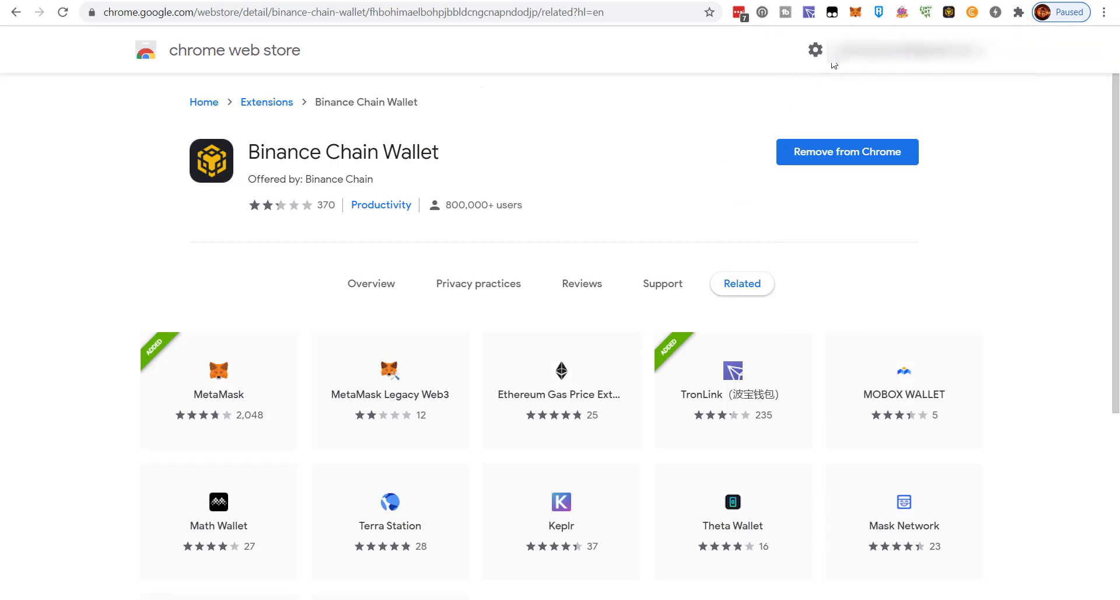
left_click(949, 12)
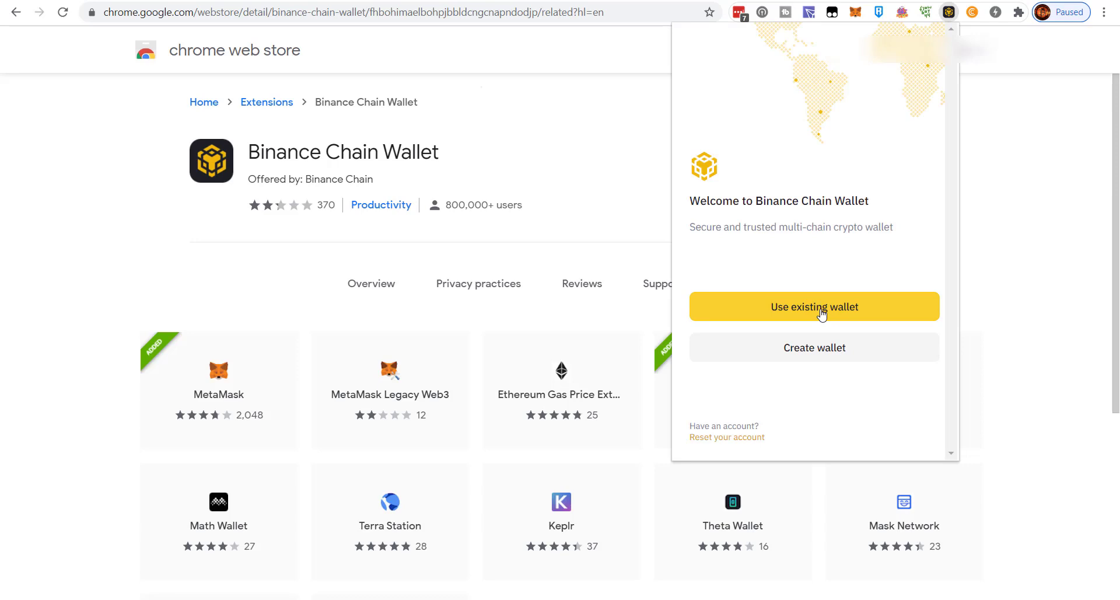
Create a new seed-phrase wallet and set a strong password in both password fields.
left_click(819, 349)
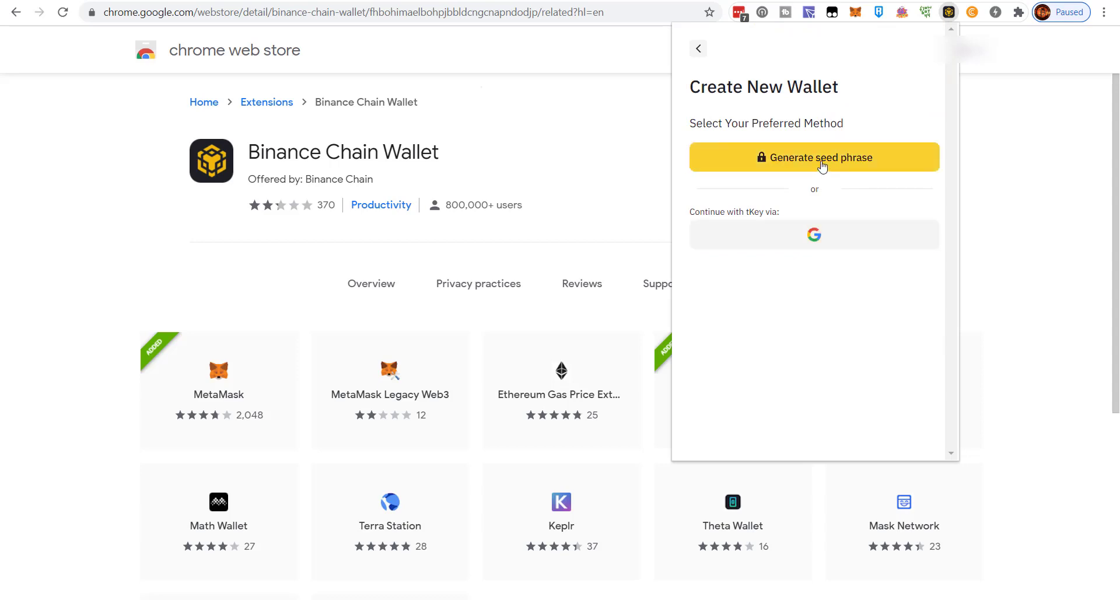
left_click(822, 167)
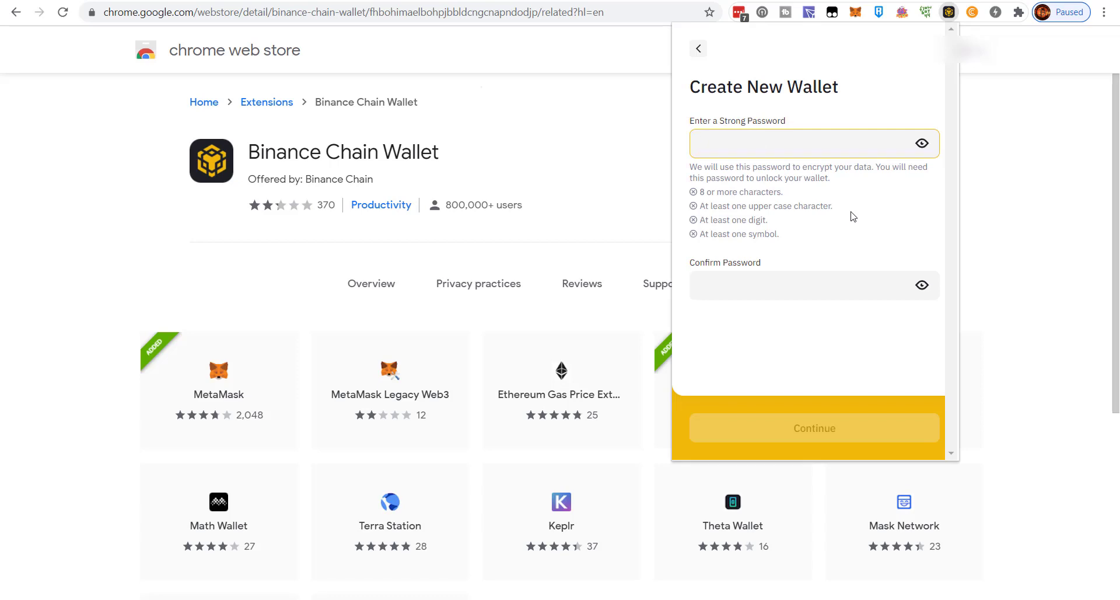
key("ctrl+shift+l")
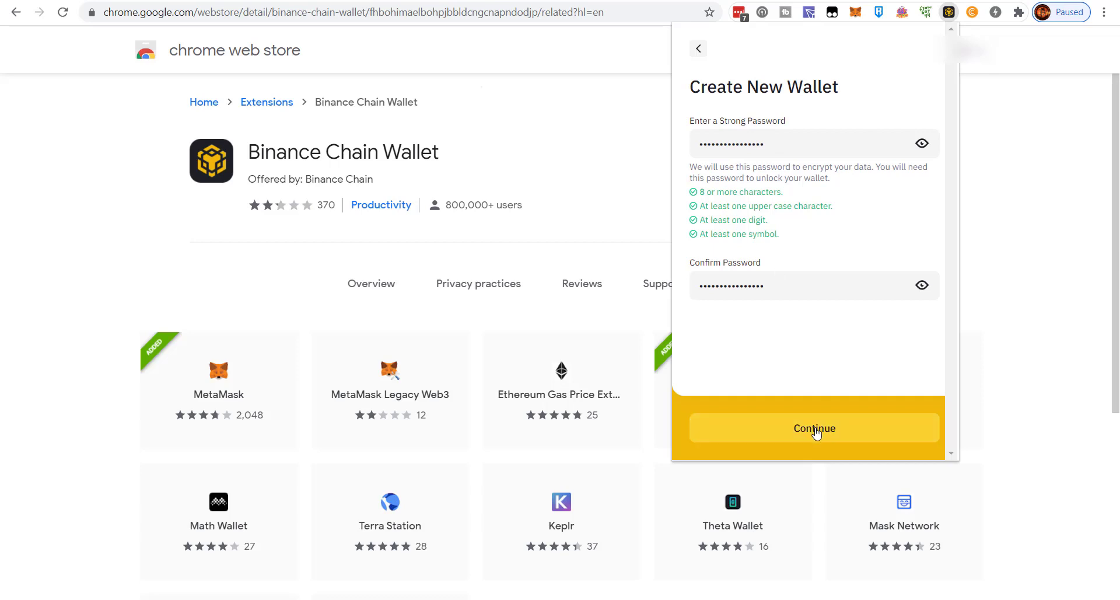
left_click(816, 430)
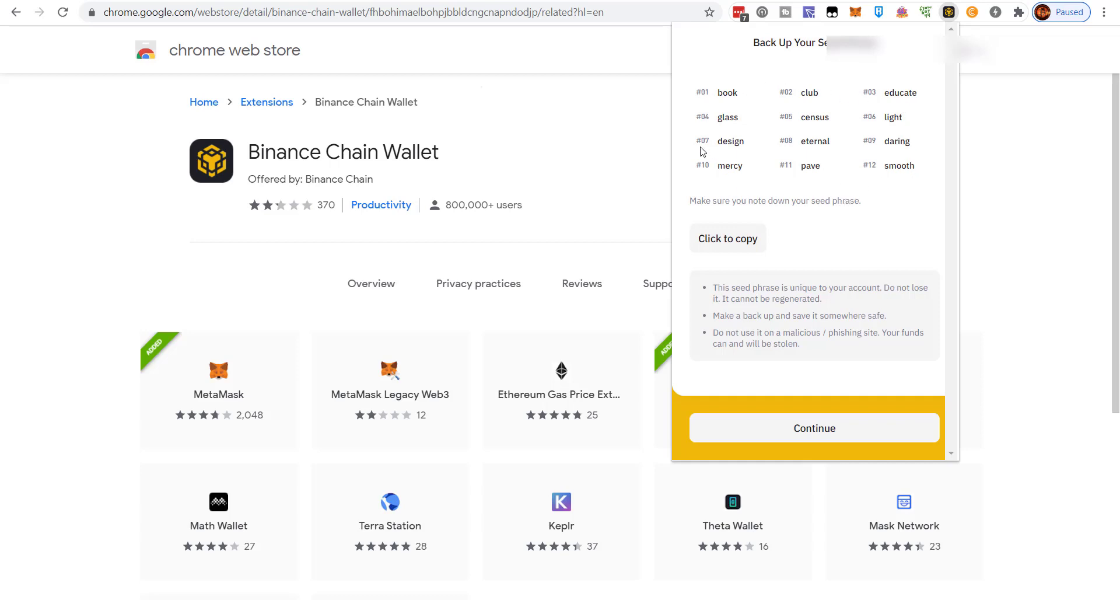
Copy the 12-word seed phrase and continue to Account 0 showing 0.00 BNB.
left_click(737, 245)
left_click(728, 238)
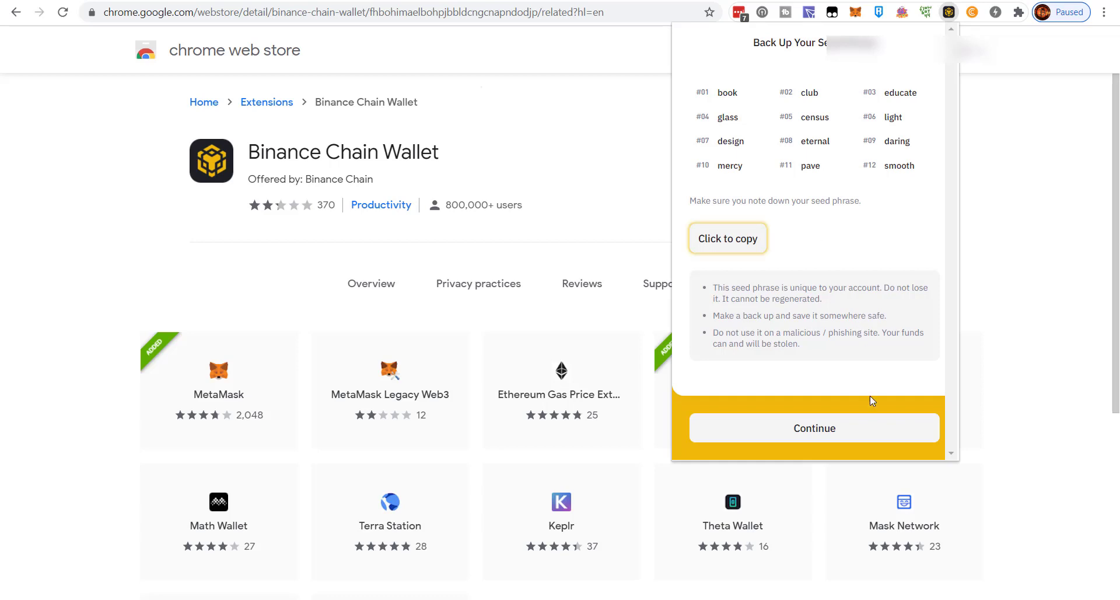
left_click(827, 429)
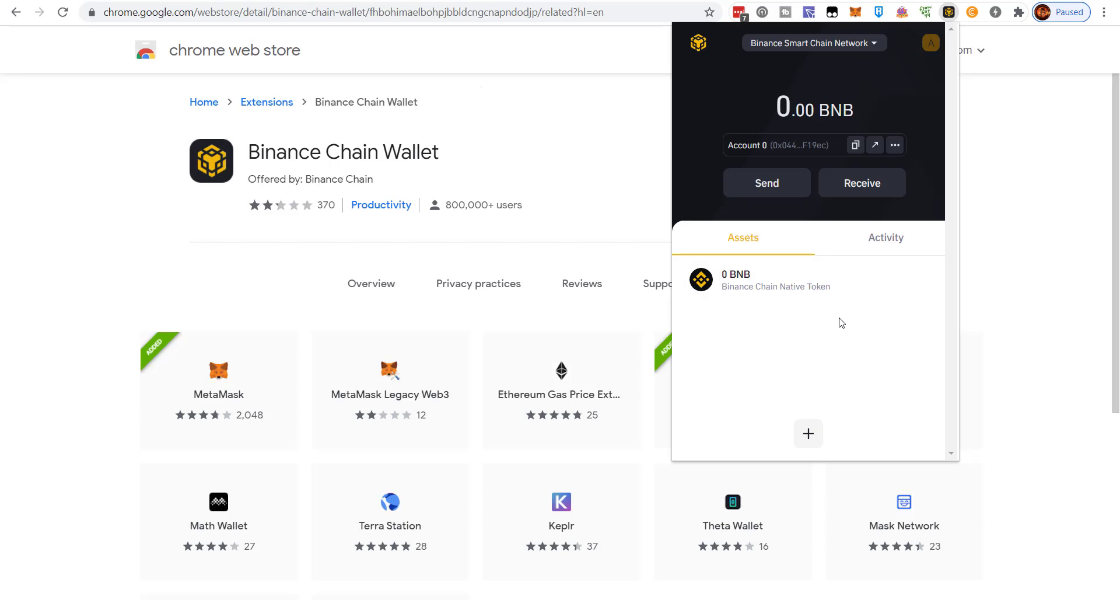
Export Account 0's private key by entering the wallet password, then select the key text.
left_click(895, 144)
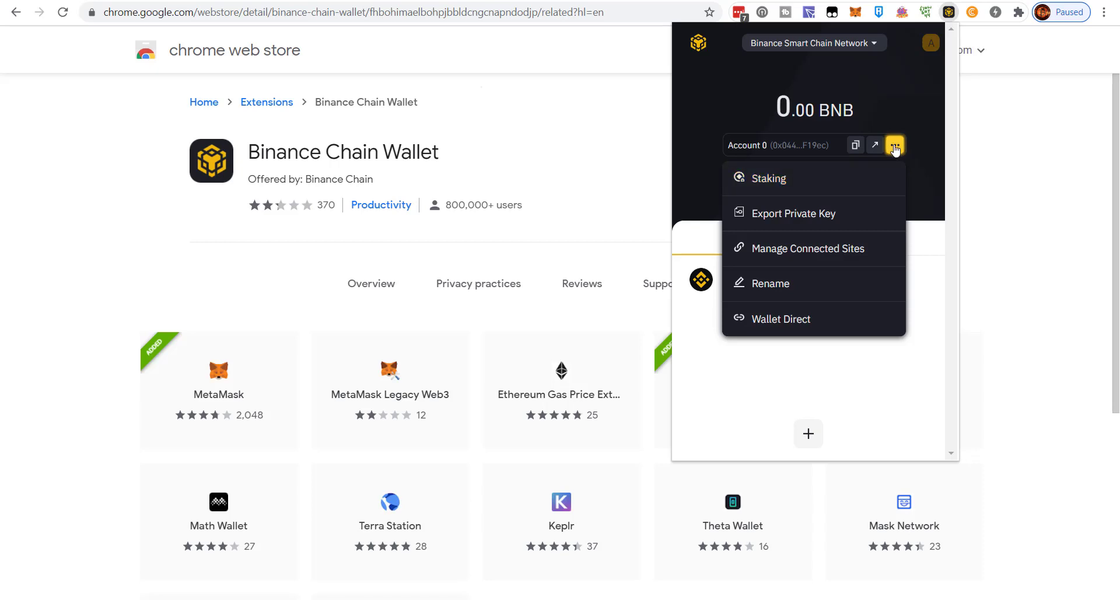
left_click(895, 145)
left_click(895, 144)
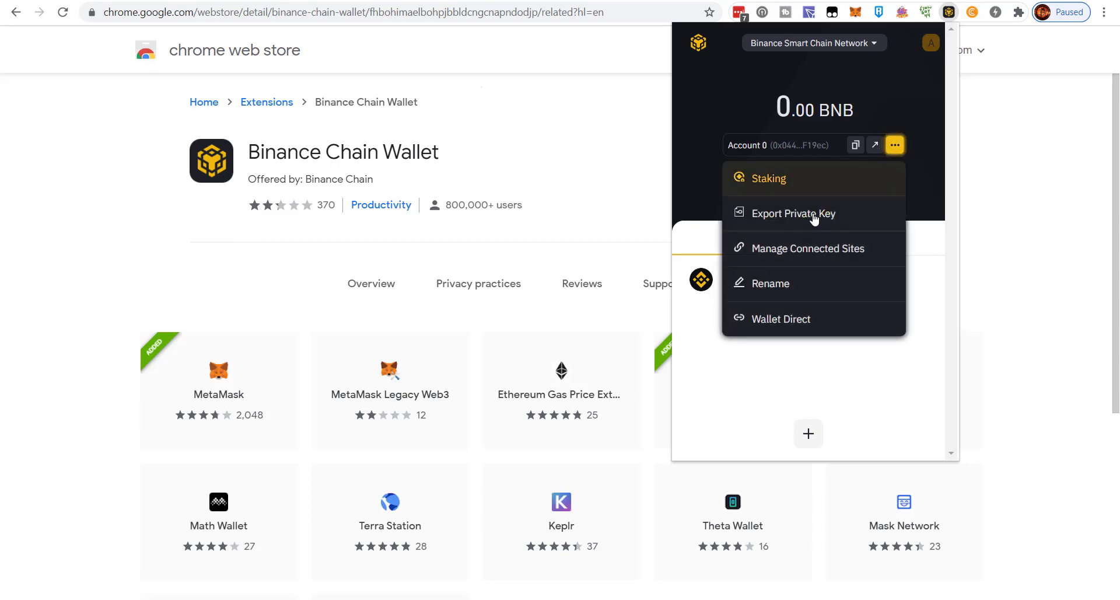
left_click(814, 214)
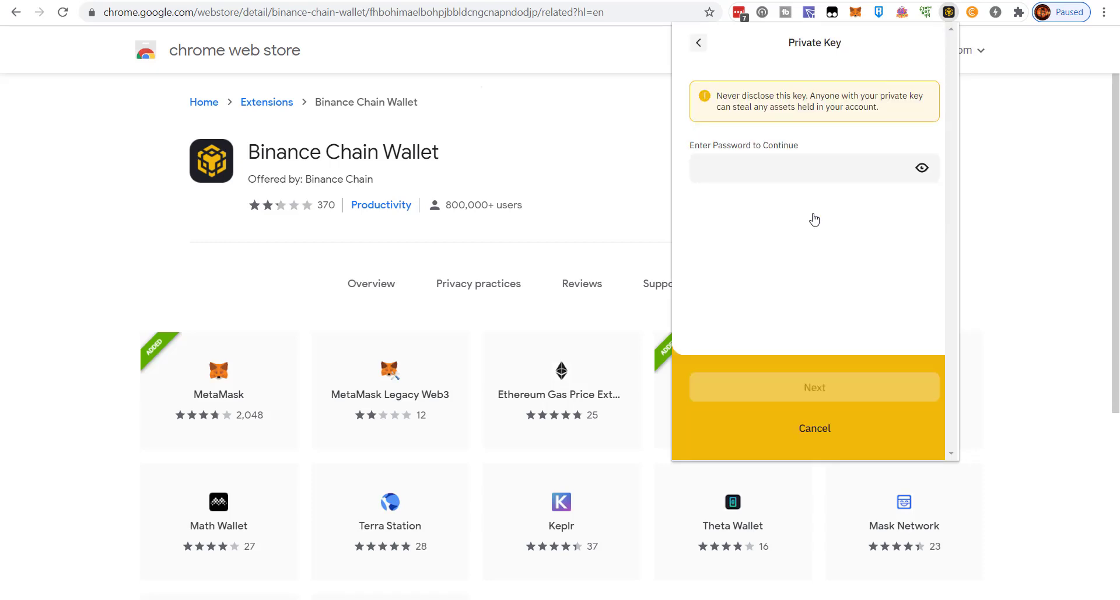
left_click(803, 166)
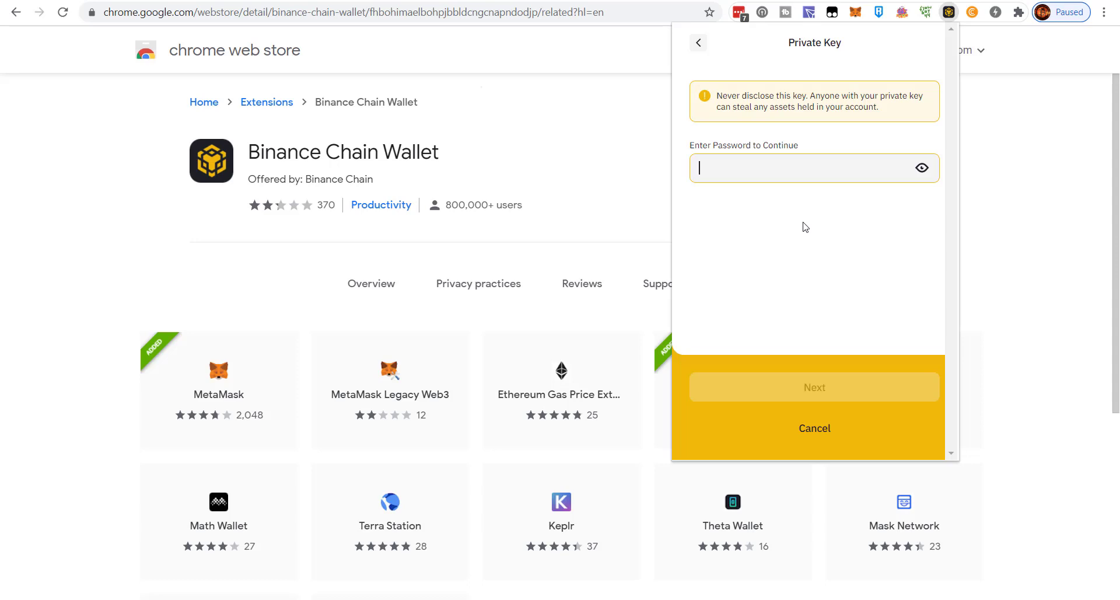
key("ctrl+v")
left_click(824, 387)
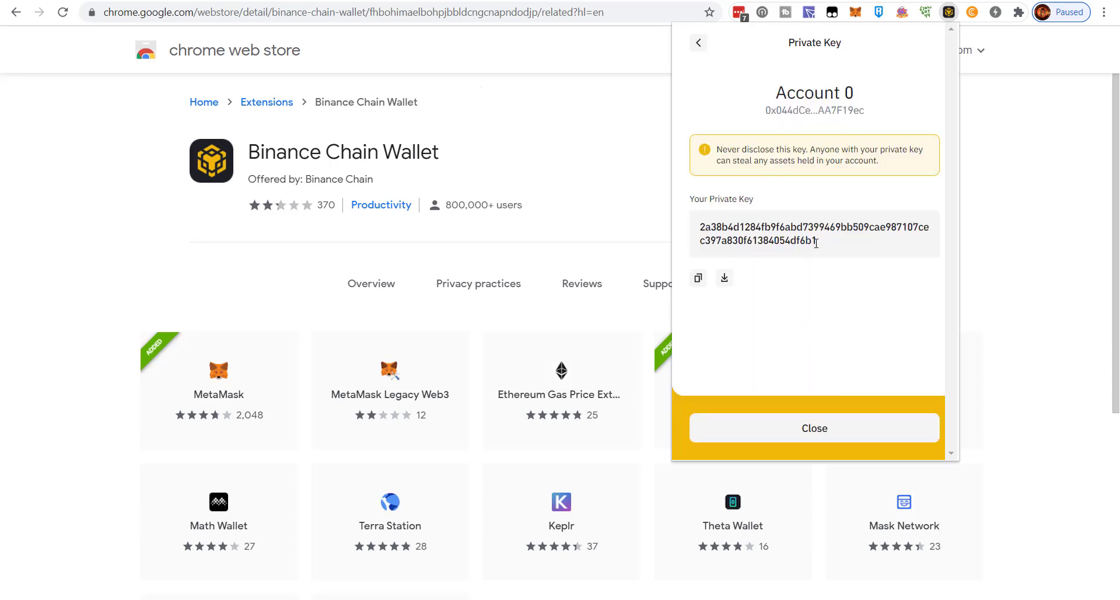
left_click_drag(824, 243, 701, 233)
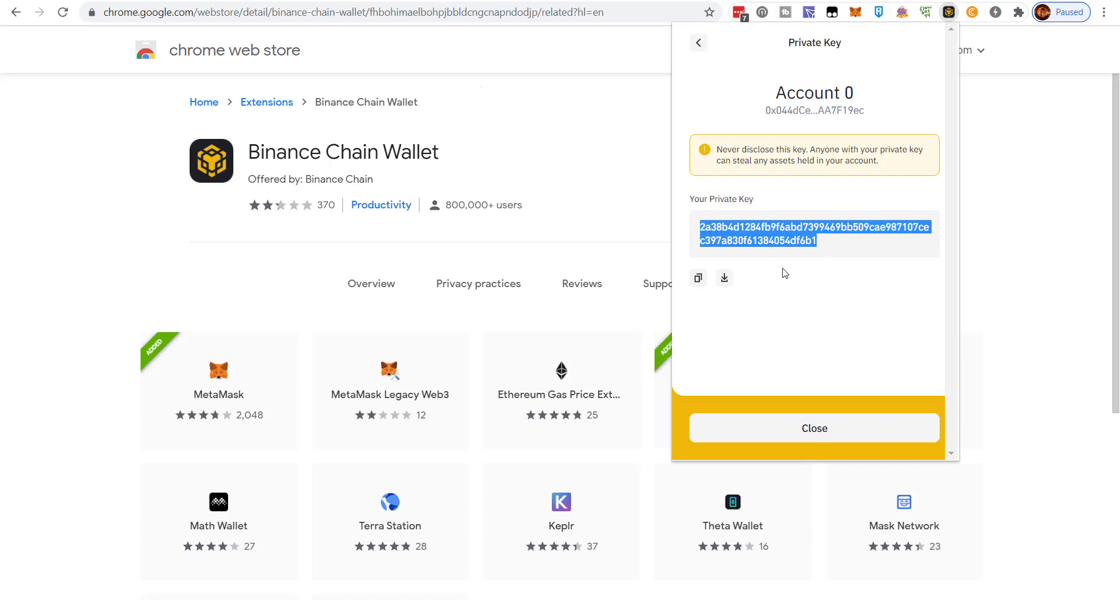
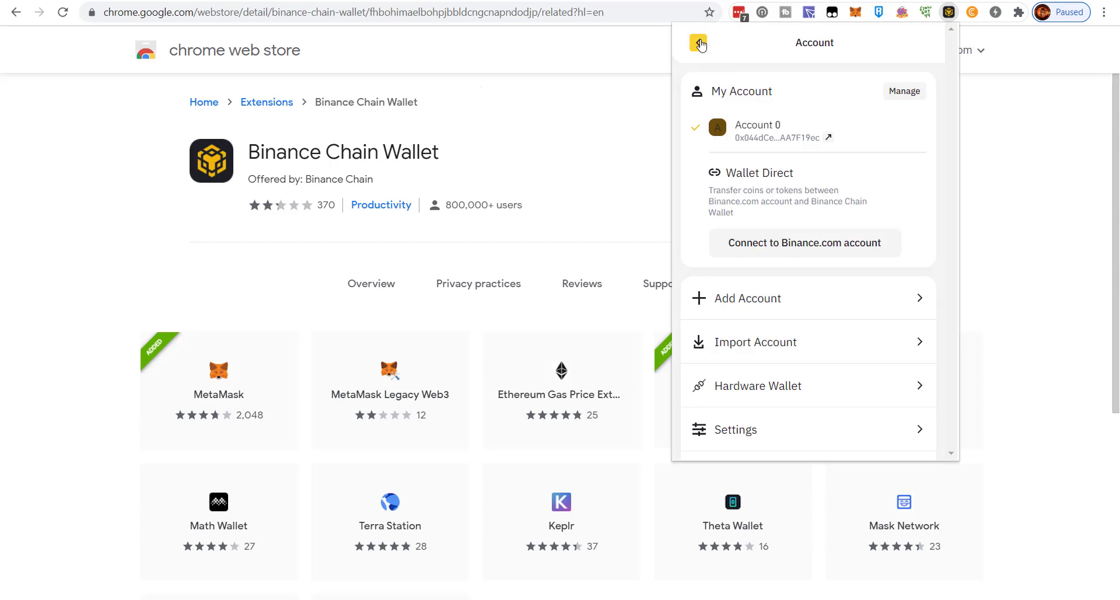
Remove the Binance Chain Wallet extension from Chrome.
left_click(1020, 13)
left_click(1020, 13)
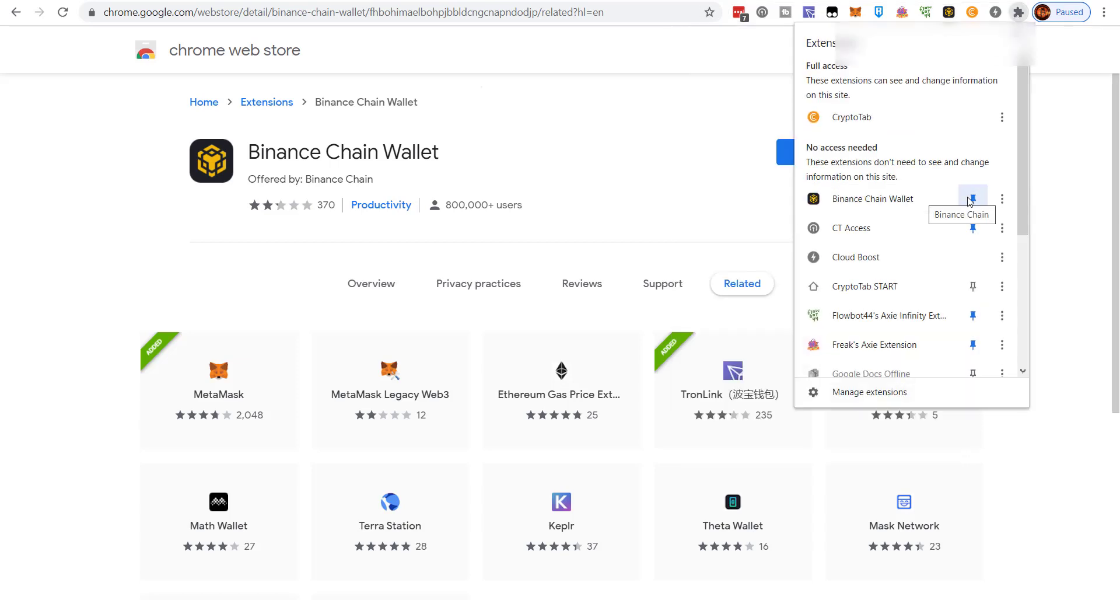
left_click(1003, 199)
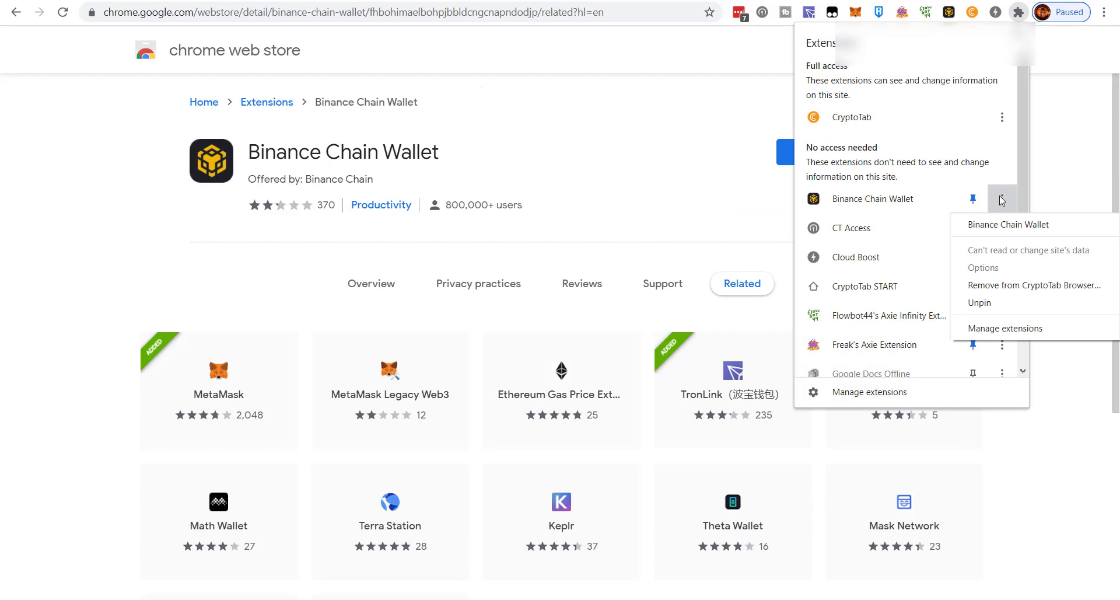
left_click(1013, 290)
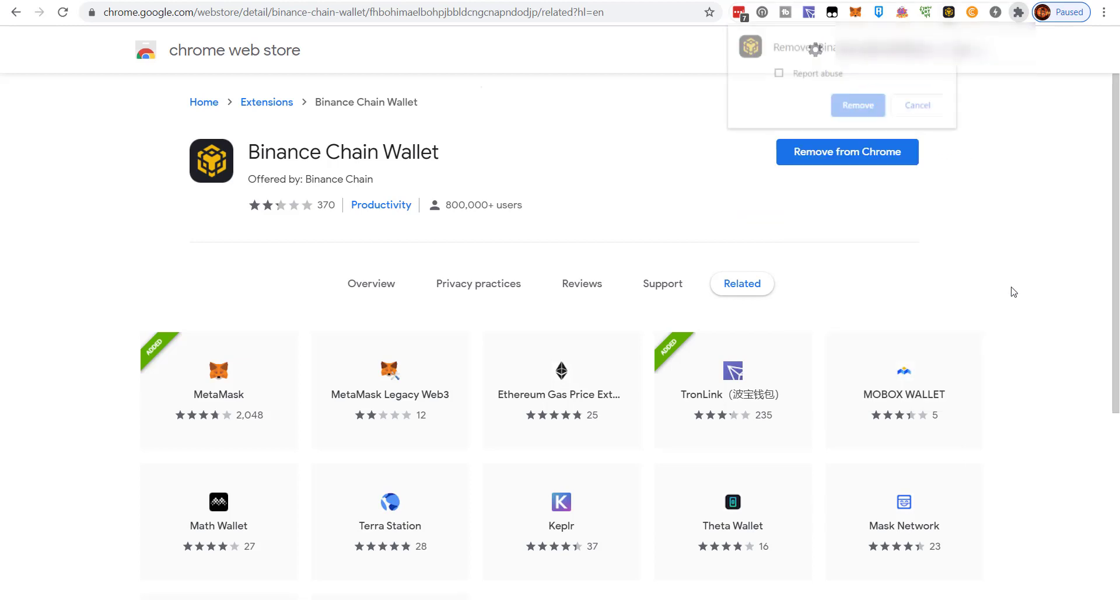
left_click(860, 104)
Reinstall Binance Chain Wallet from the Chrome Web Store and pin it to the toolbar.
left_click(869, 153)
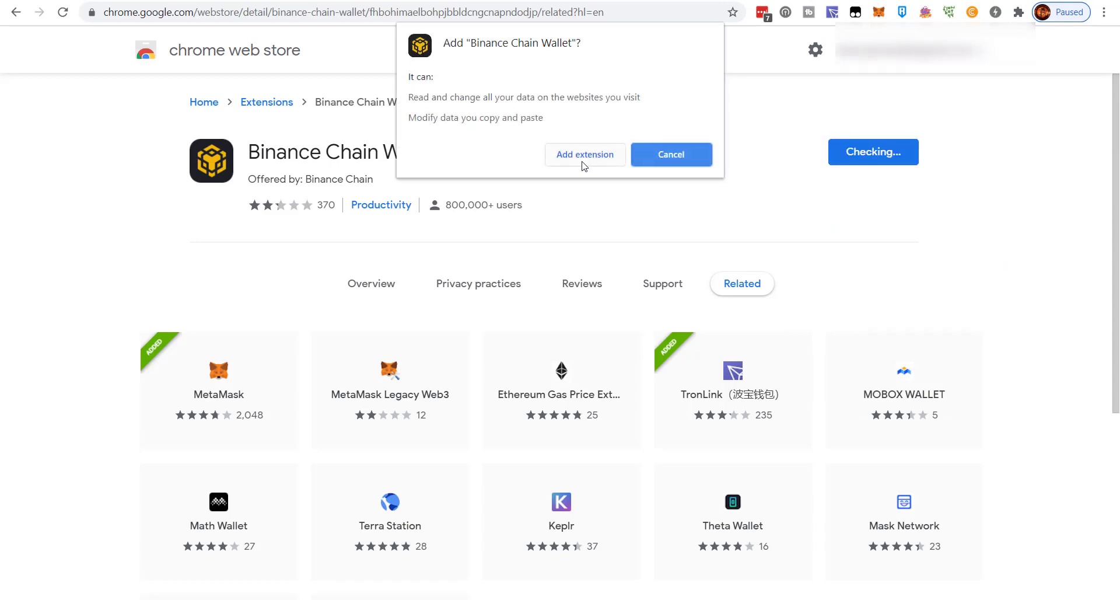
left_click(583, 164)
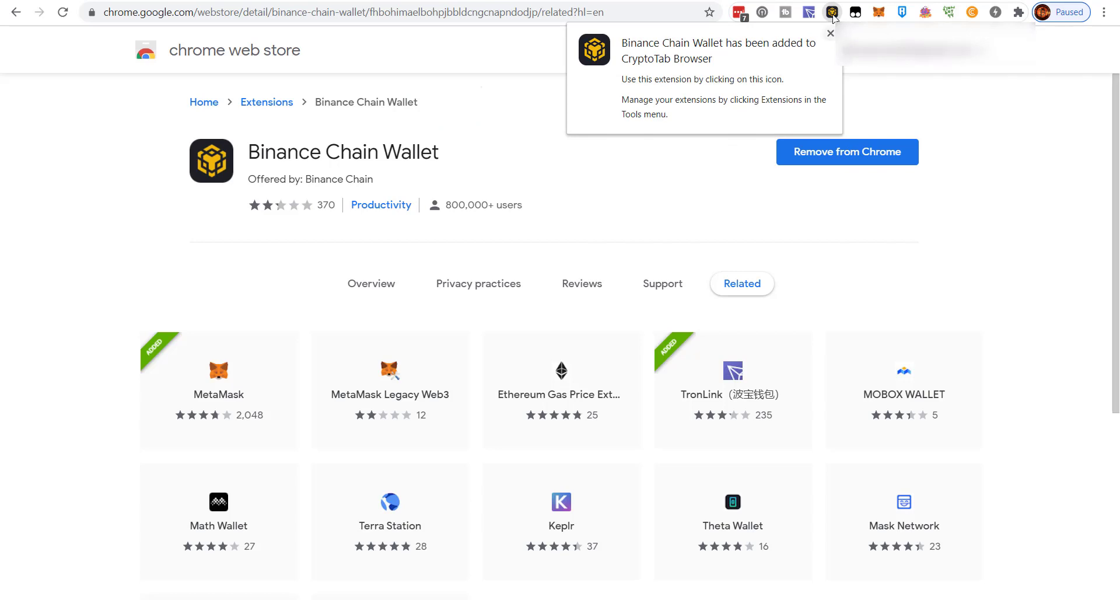
left_click(1017, 13)
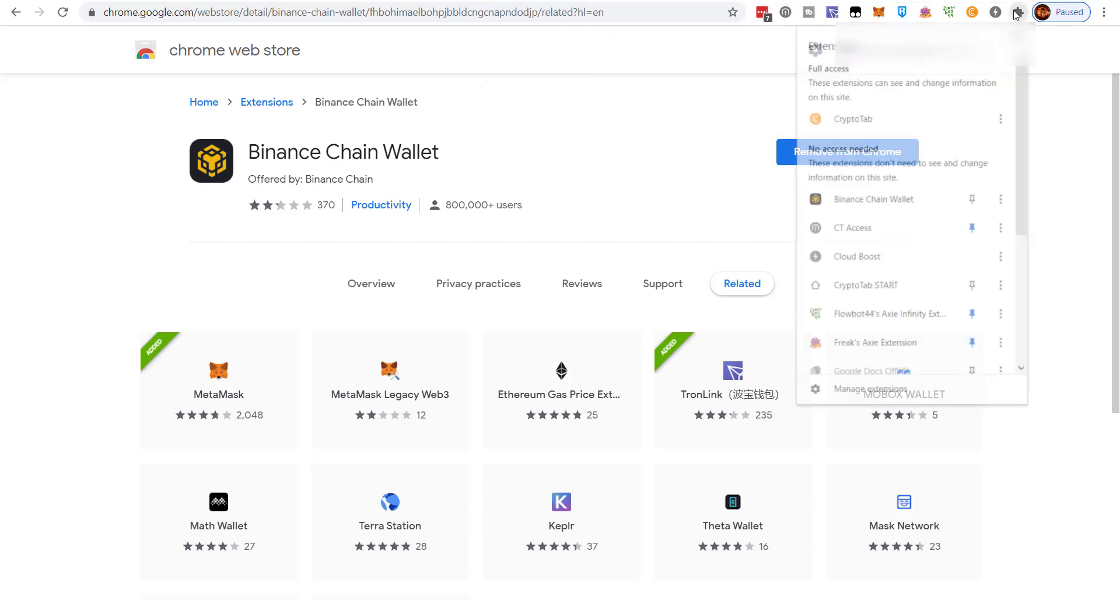
left_click(972, 199)
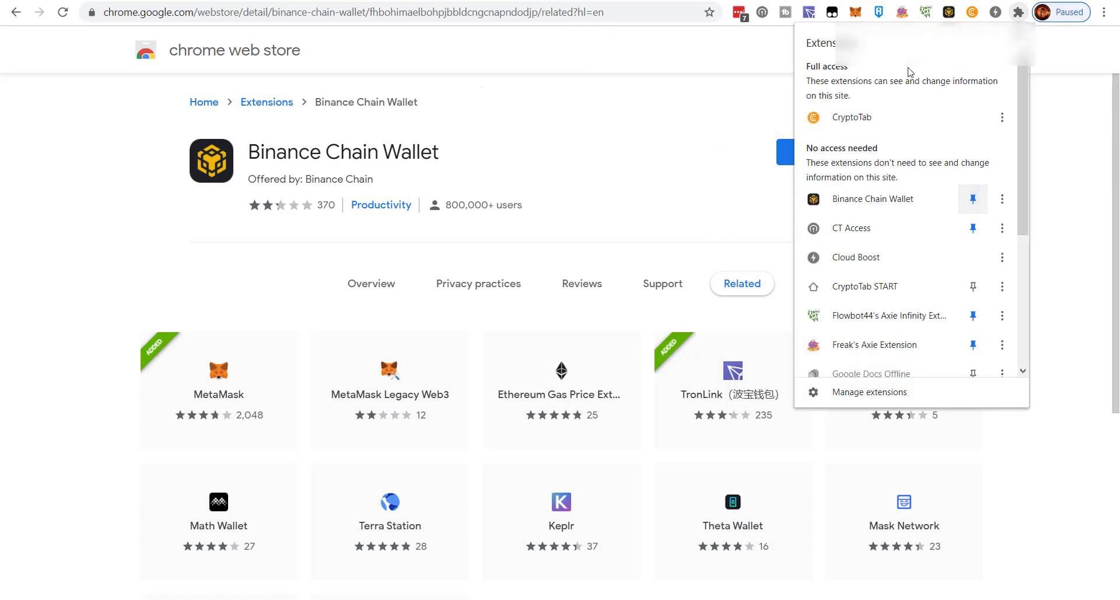
left_click(947, 13)
Choose Use existing wallet, then Import seed phrase, and check the seed phrase and password fields.
left_click(947, 13)
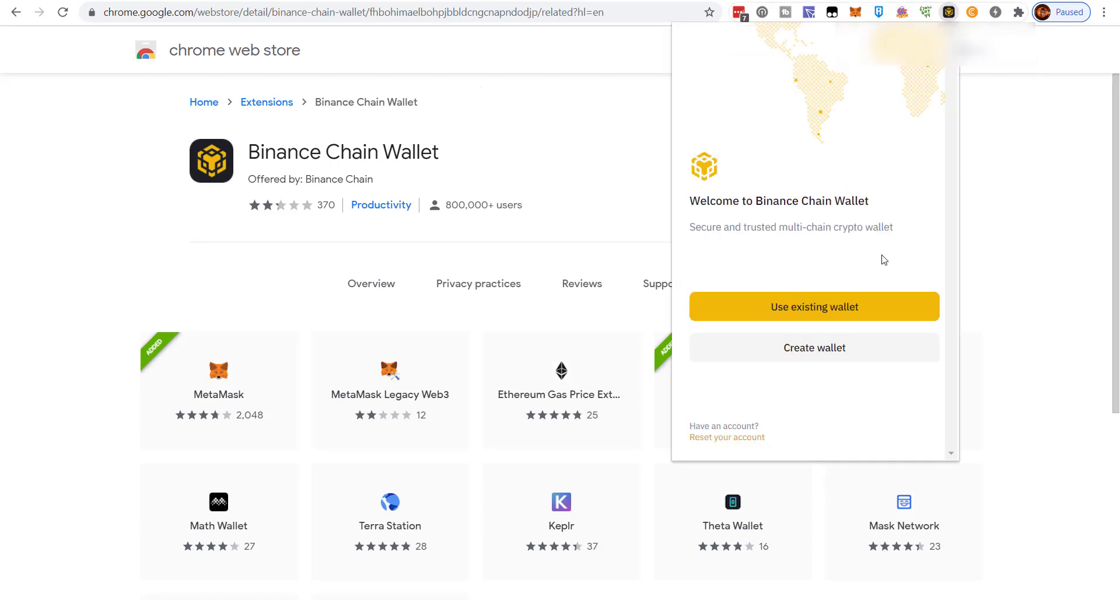
left_click(817, 316)
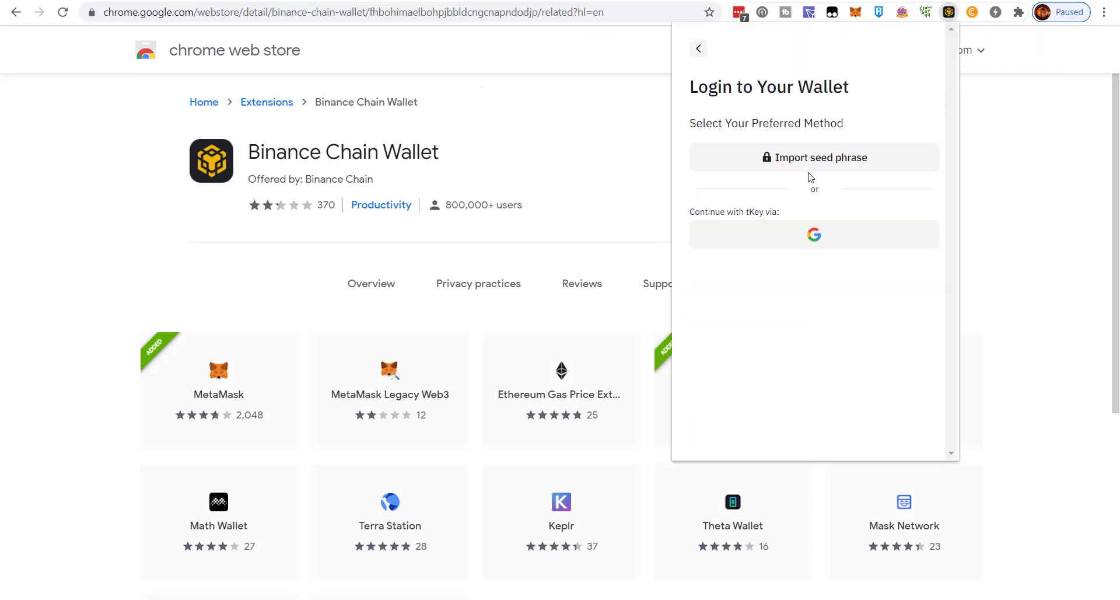
left_click(807, 175)
left_click(702, 191)
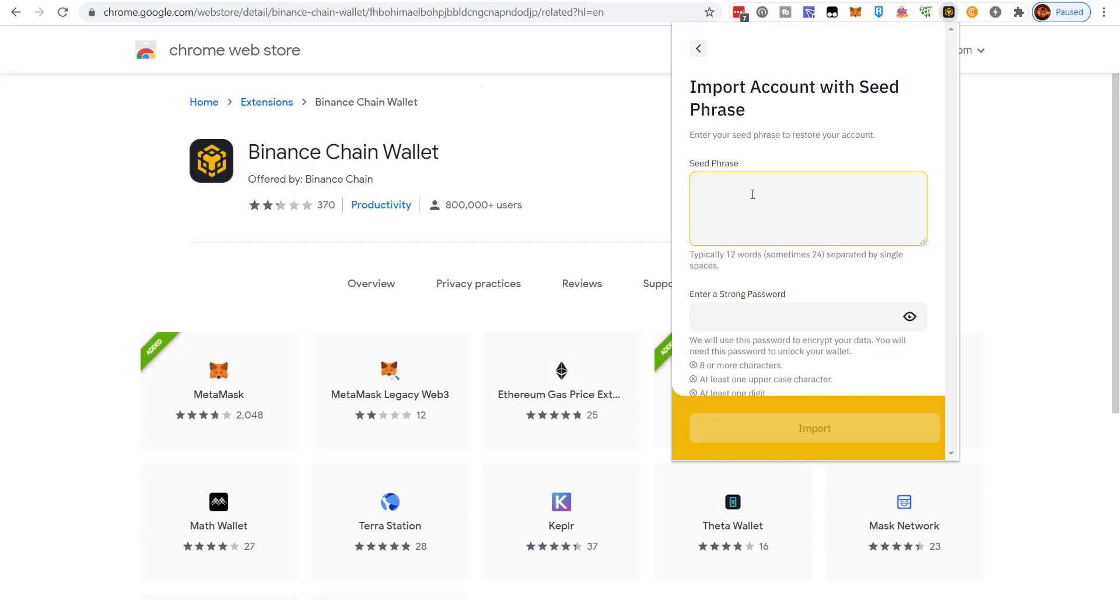
scroll(752, 194, "down", 2)
left_click(733, 220)
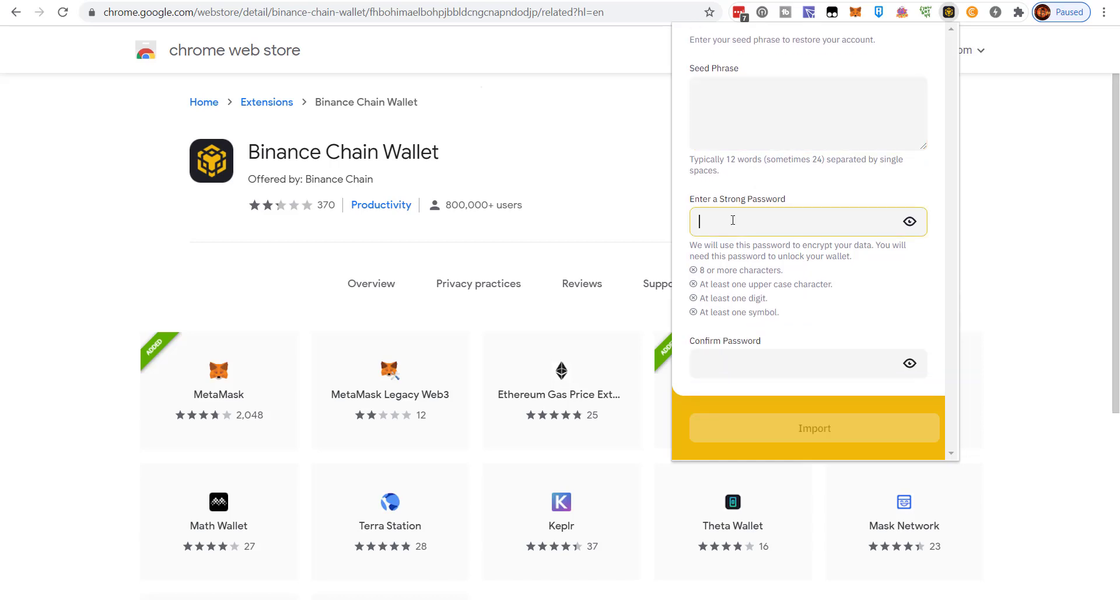
left_click(718, 369)
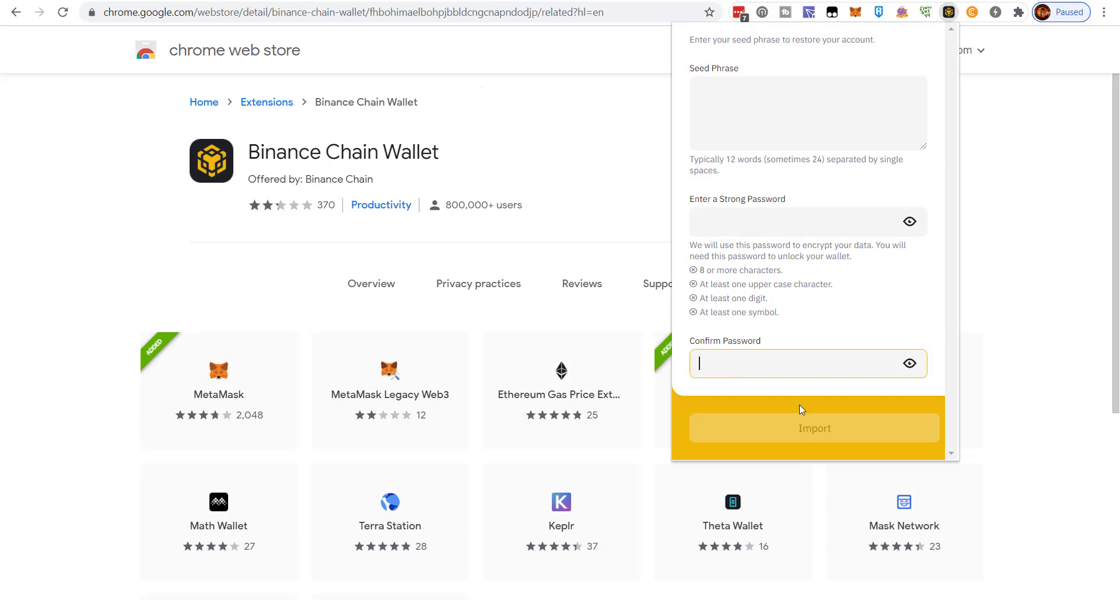
scroll(796, 326, "up", 2)
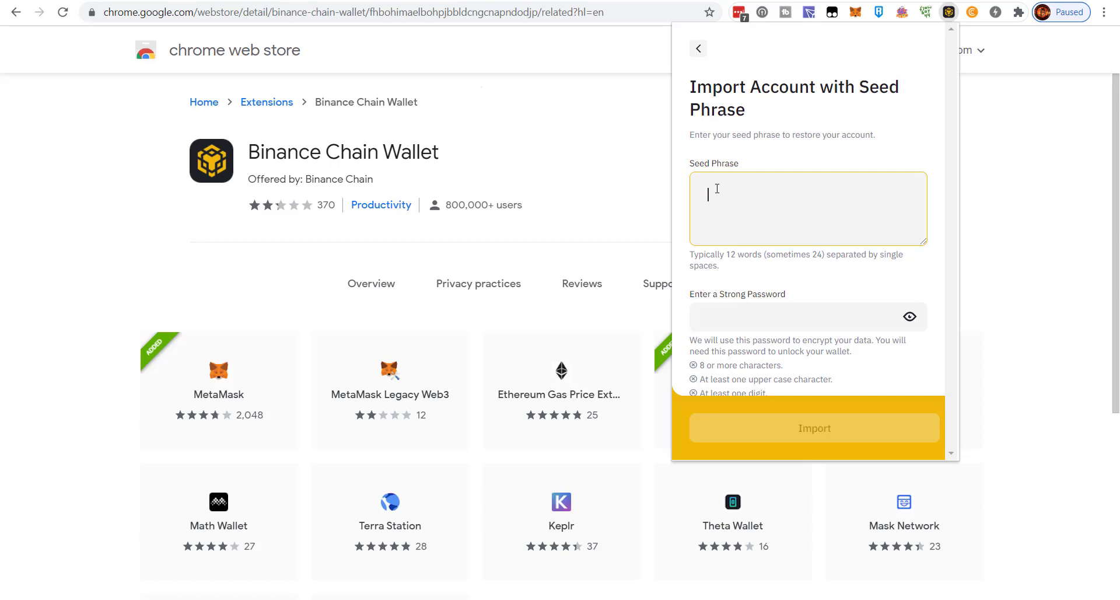
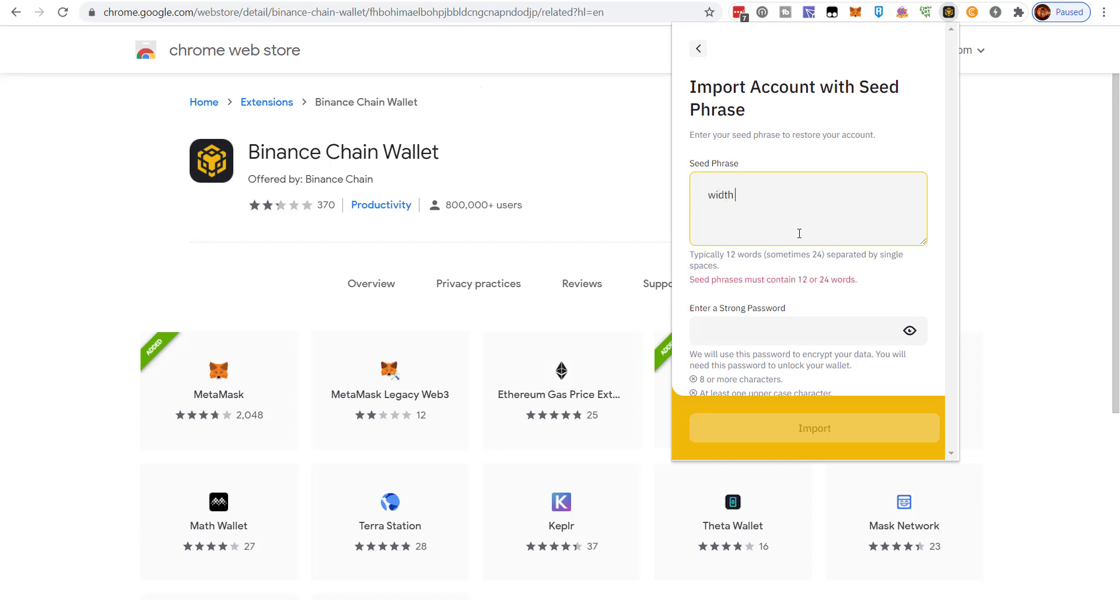
Enter the seed phrase and a new password, then import the wallet.
scroll(807, 266, "down", 3)
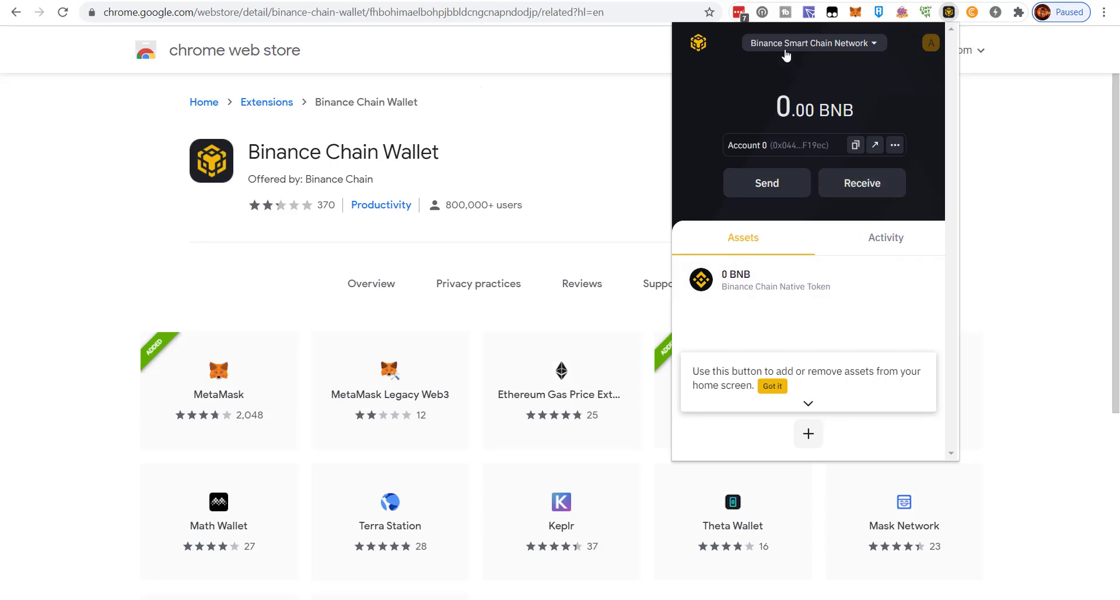
Toggle between Binance Chain and Binance Smart Chain networks and inspect the account address.
left_click(871, 44)
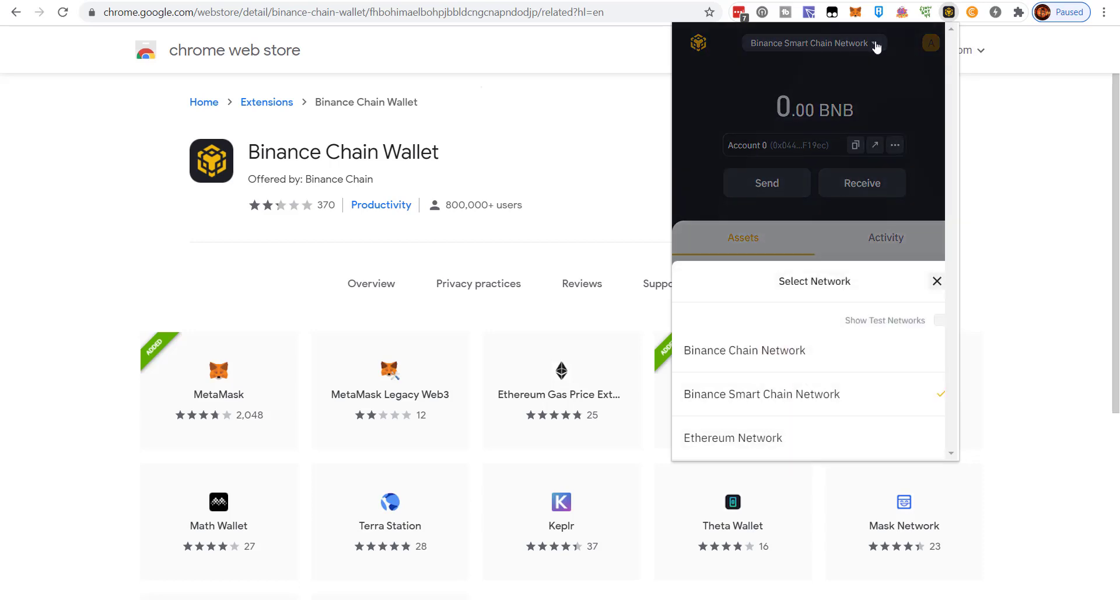
left_click(786, 362)
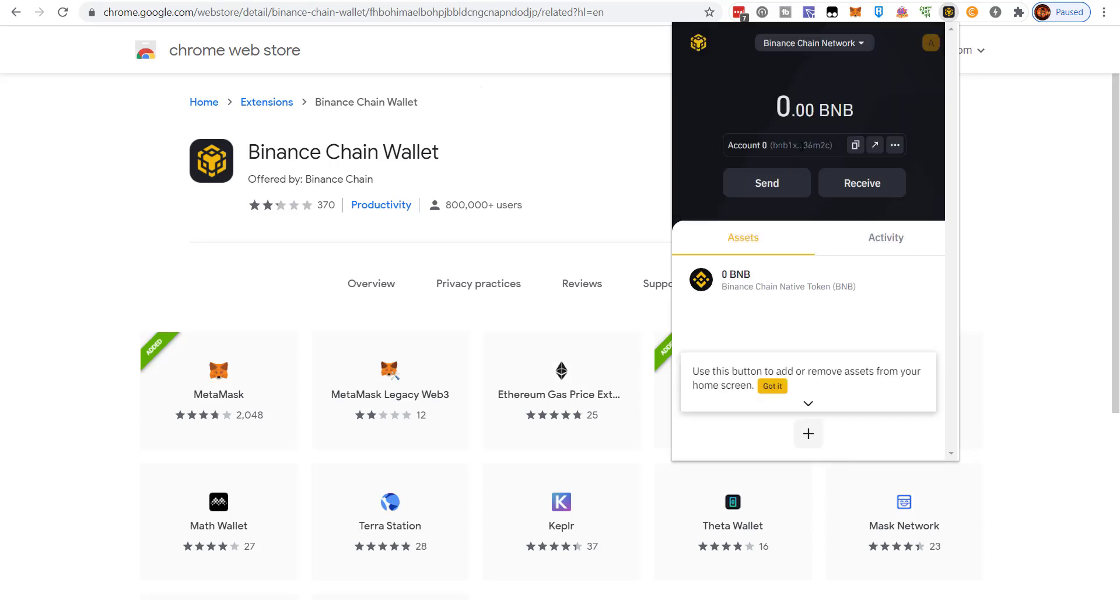
left_click(862, 43)
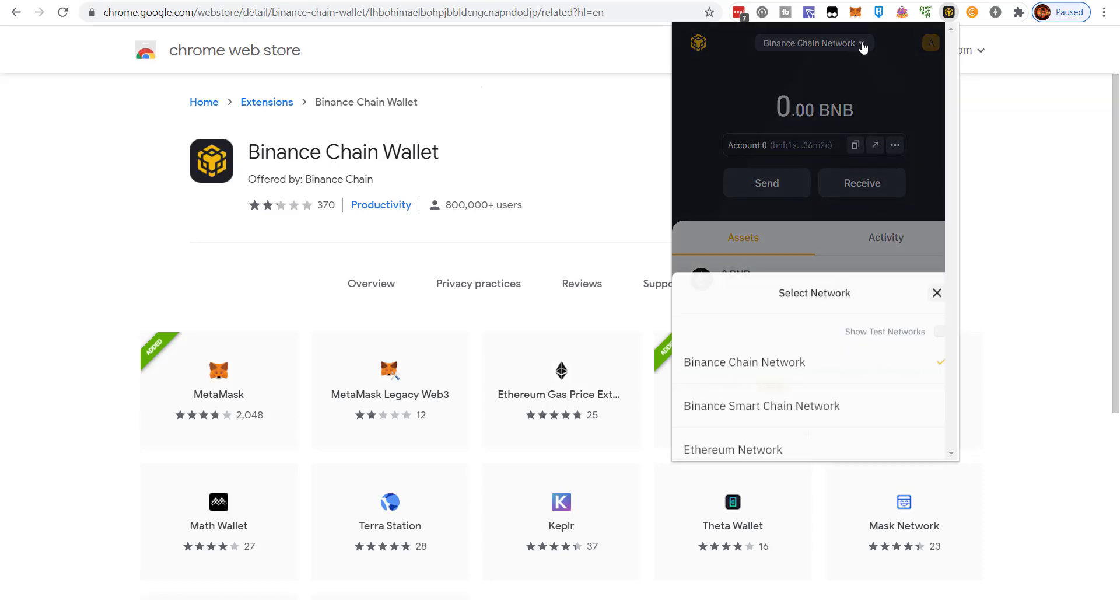
left_click(783, 392)
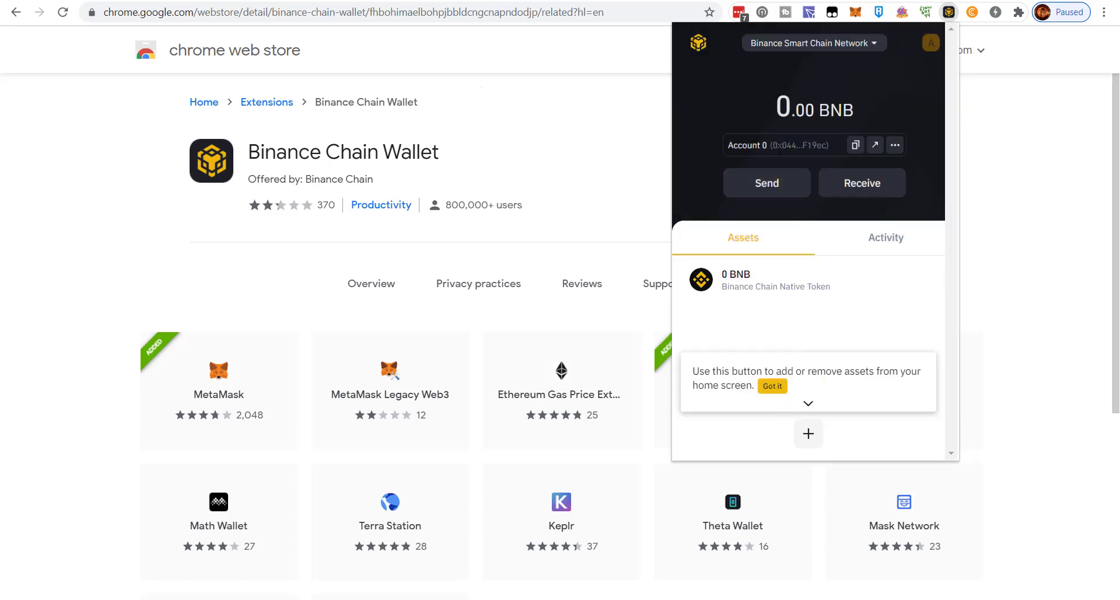
left_click_drag(772, 144, 793, 145)
left_click(874, 45)
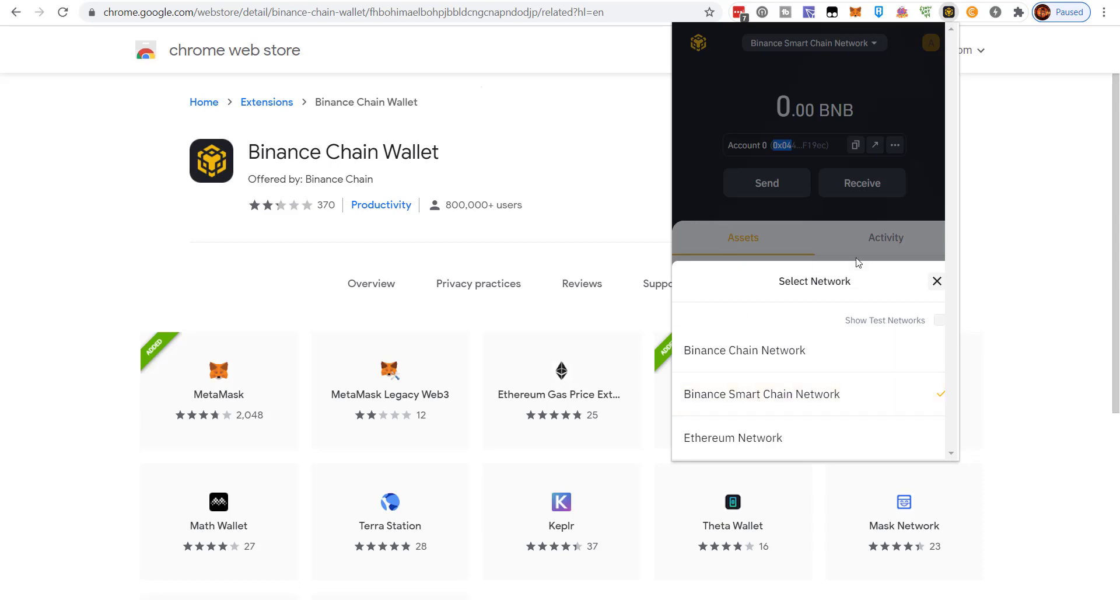
left_click(937, 280)
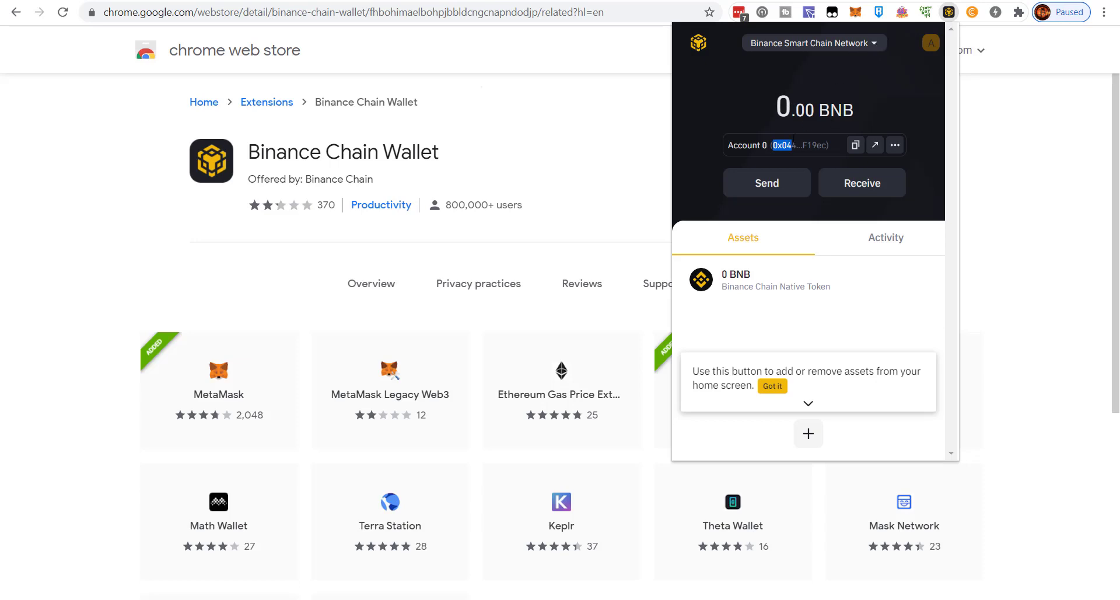
Copy Account 0's address on Binance Chain Network, then return to Binance Smart Chain Network.
left_click(868, 46)
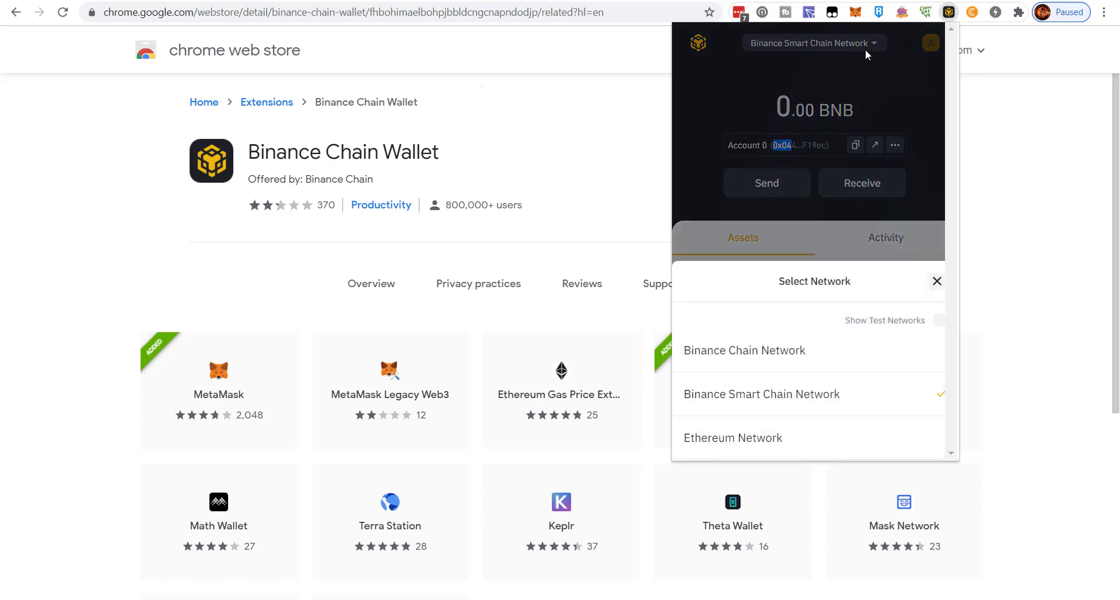
left_click(774, 352)
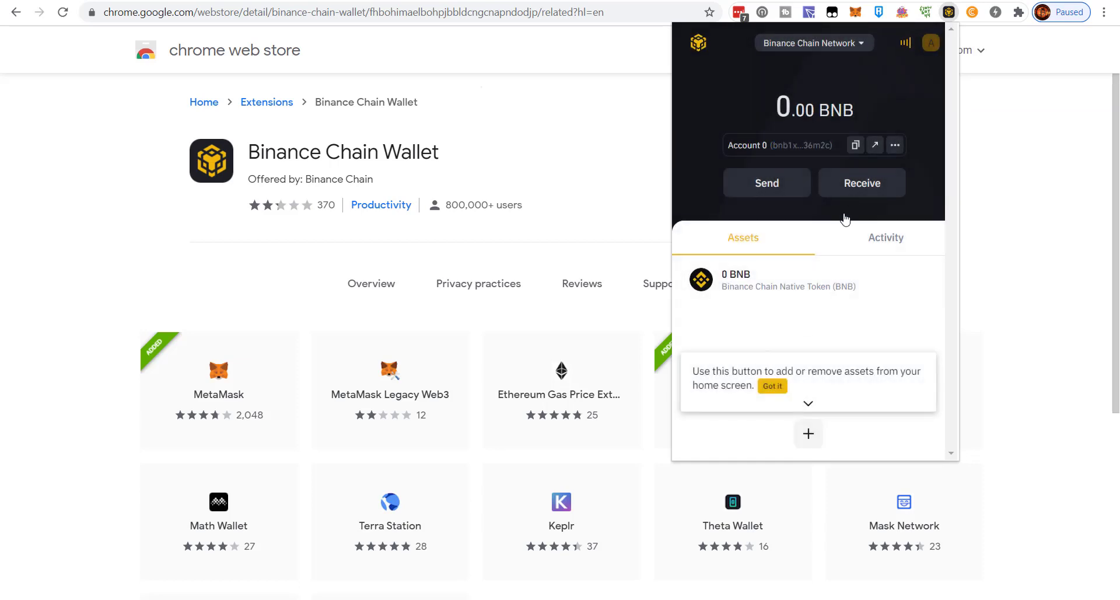
left_click(855, 146)
left_click(863, 46)
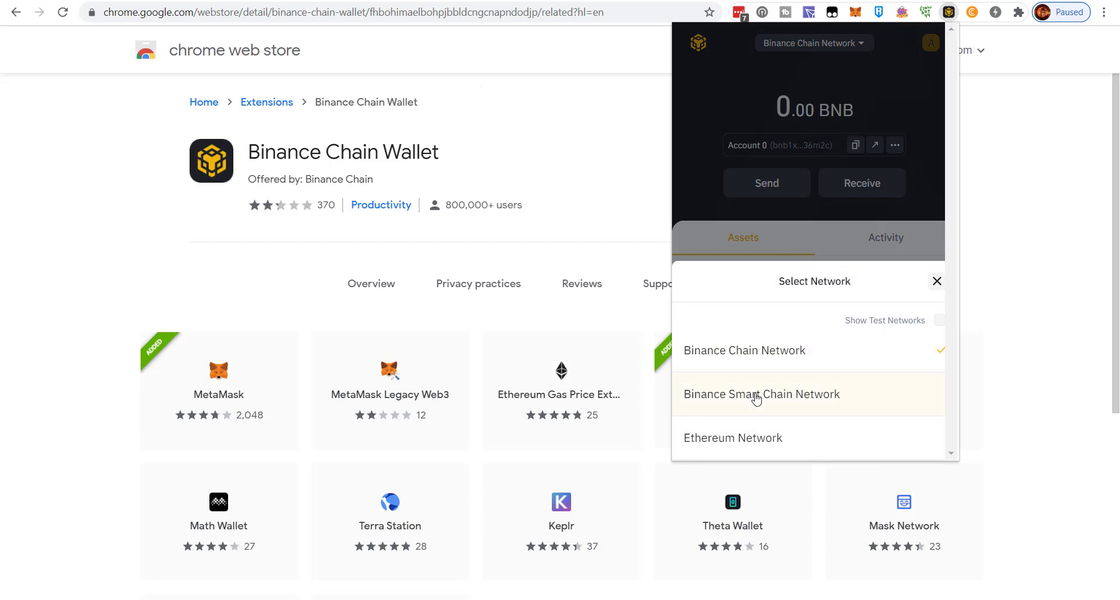
left_click(756, 393)
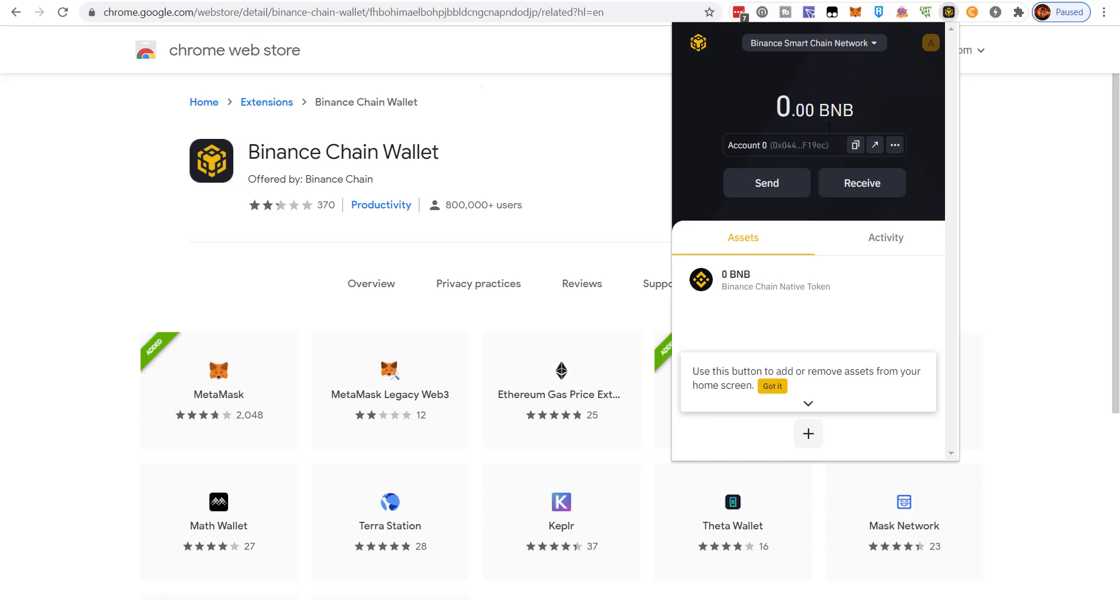
left_click(776, 185)
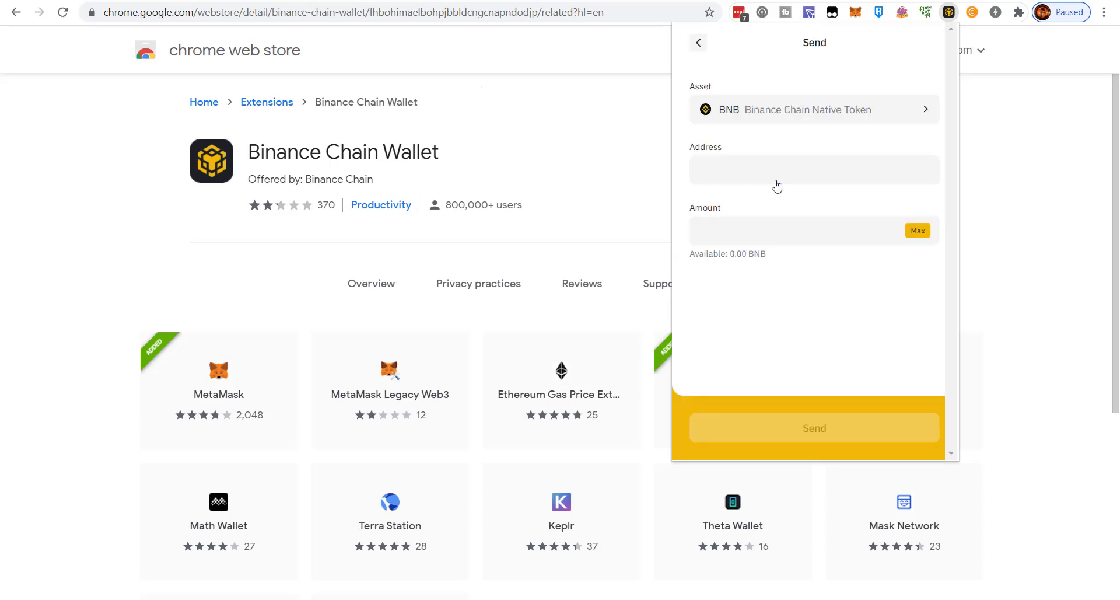
right_click(750, 169)
left_click(785, 281)
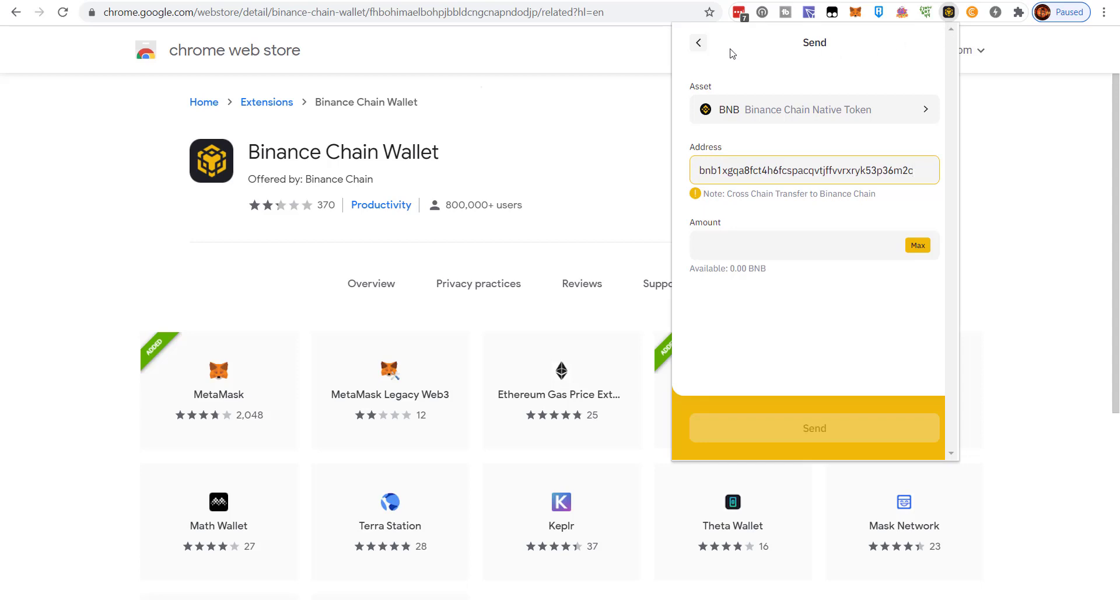
left_click(699, 46)
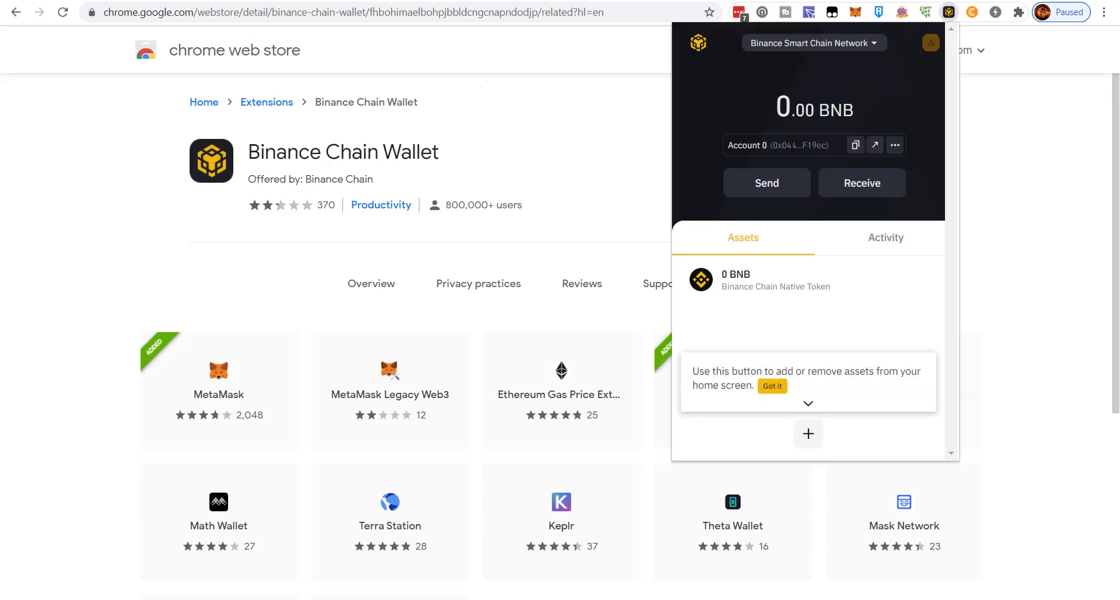
On pancakeswap.finance, view the list of wallets available to connect.
left_click_drag(770, 145, 807, 145)
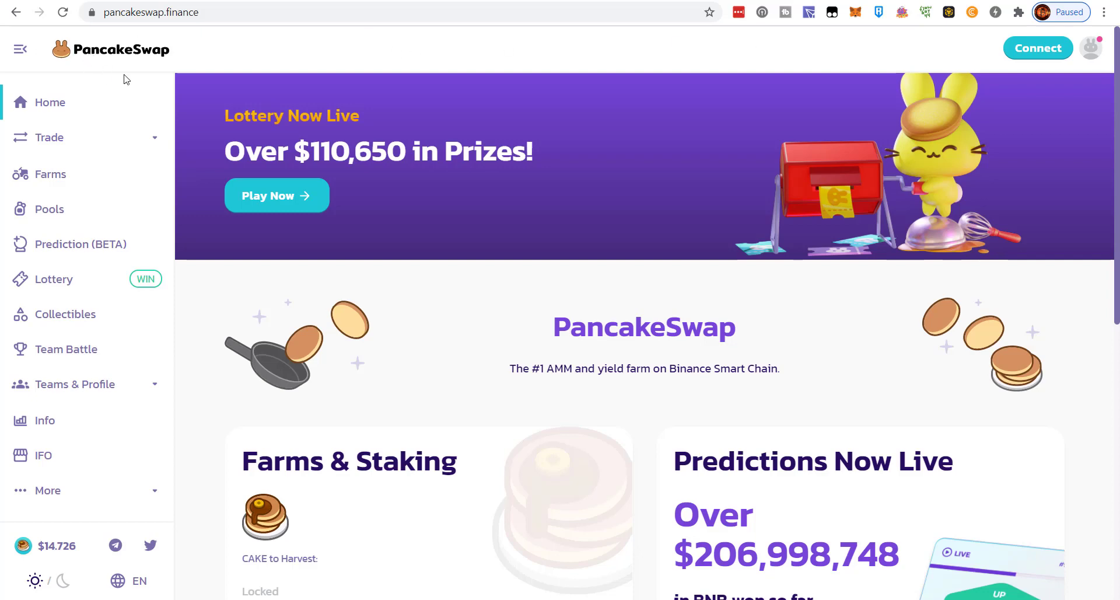
left_click(1038, 51)
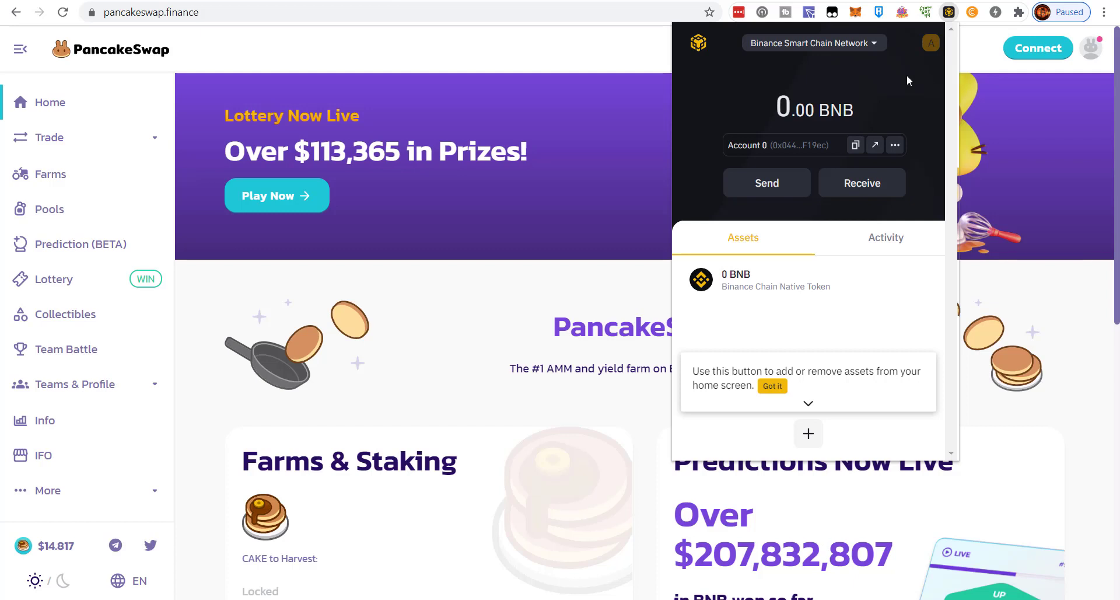
Check the Import Account page's Private Key field twice, ending on the Account page with Account 0.
left_click(931, 44)
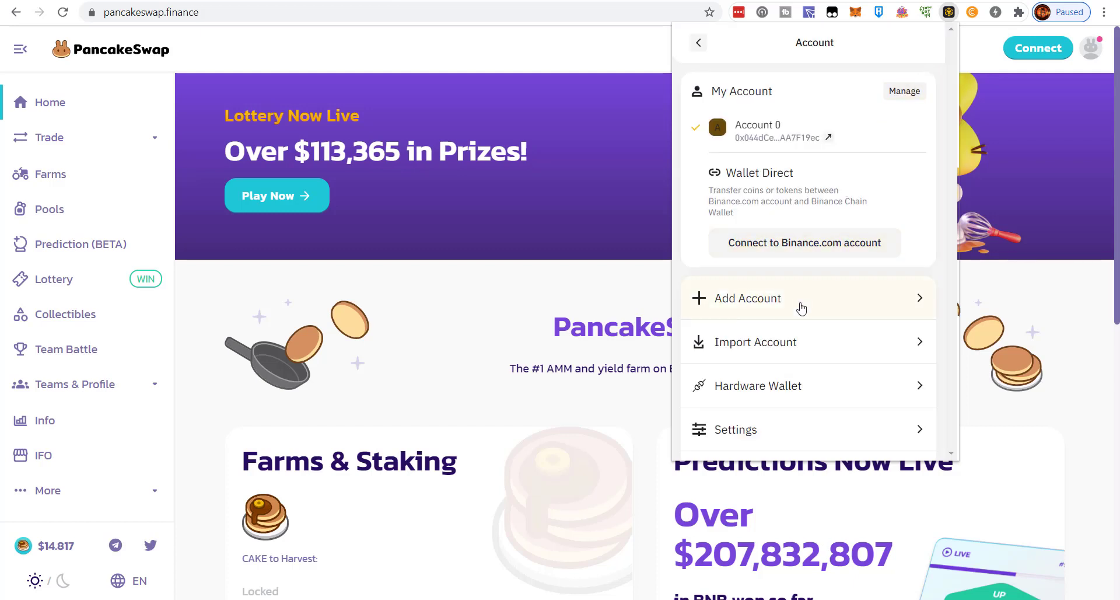
left_click(794, 356)
left_click(728, 248)
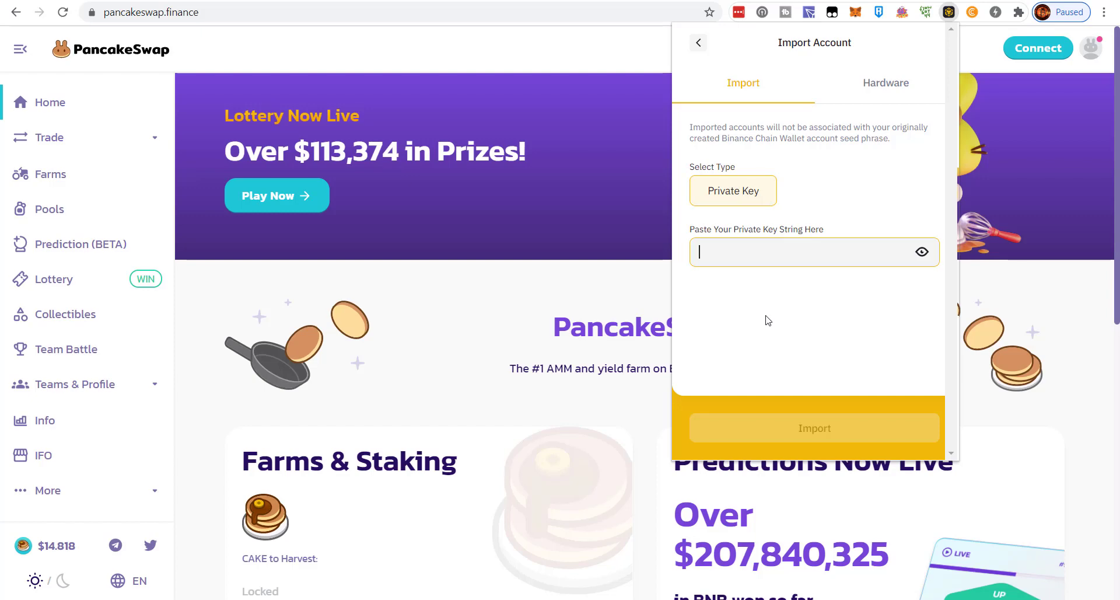
left_click(697, 41)
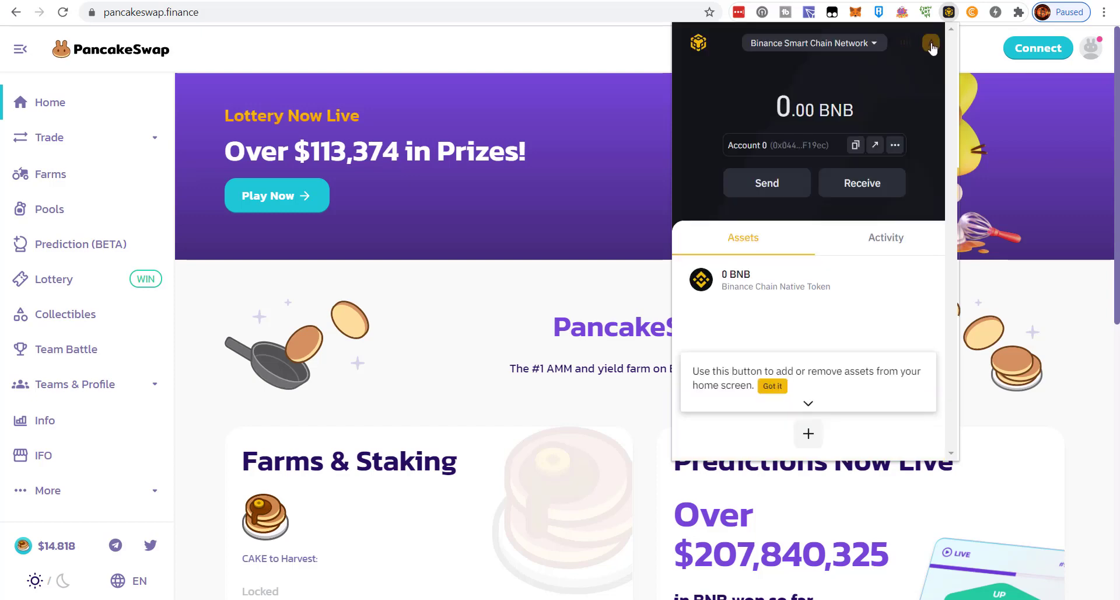
left_click(933, 49)
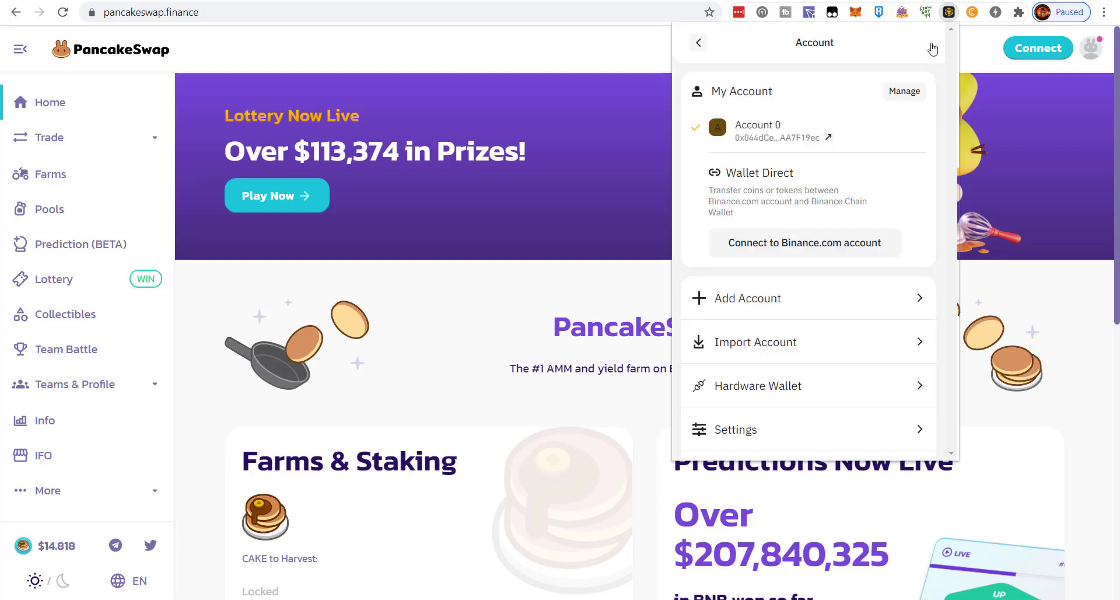
left_click(775, 354)
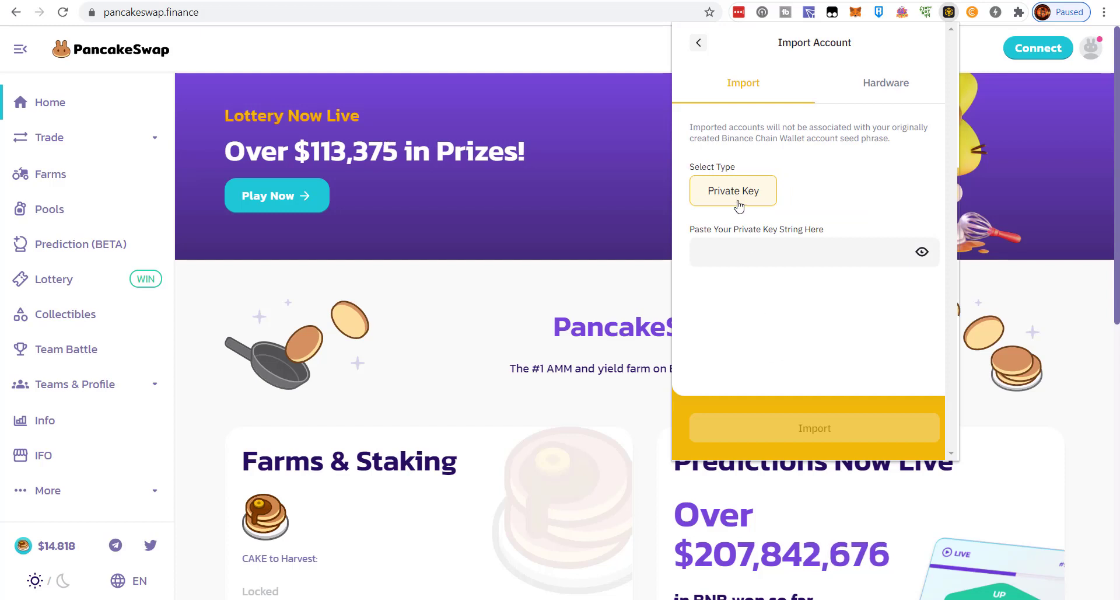
left_click(723, 247)
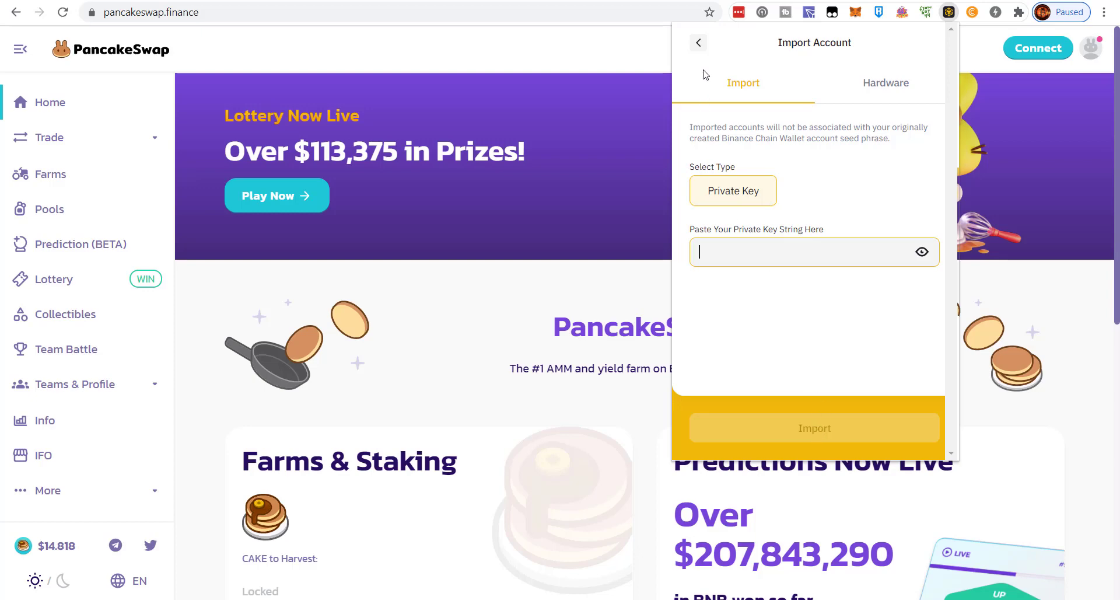
left_click(699, 42)
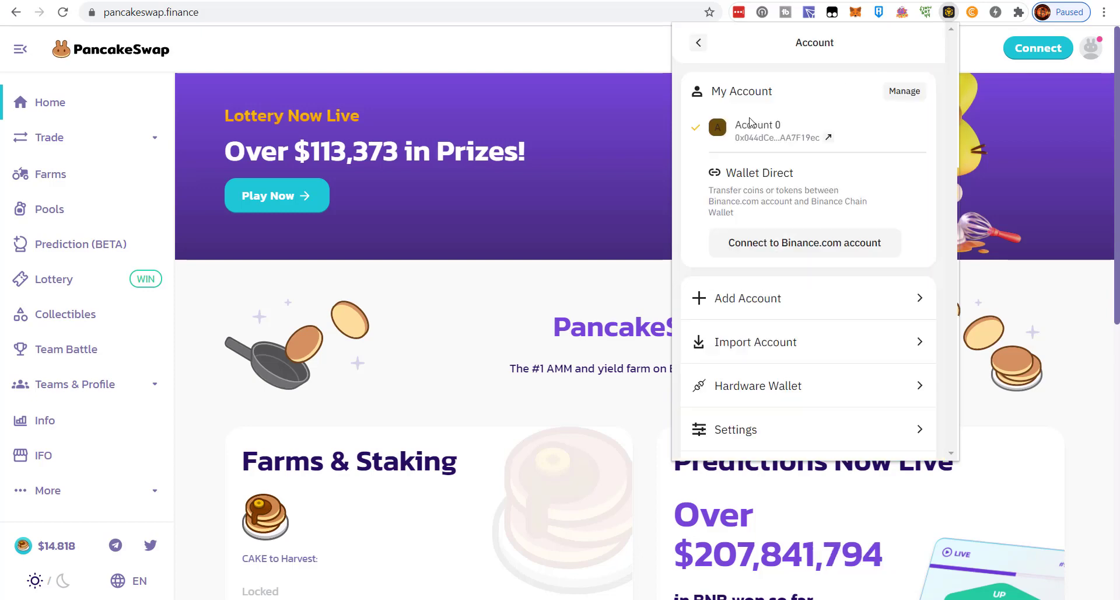